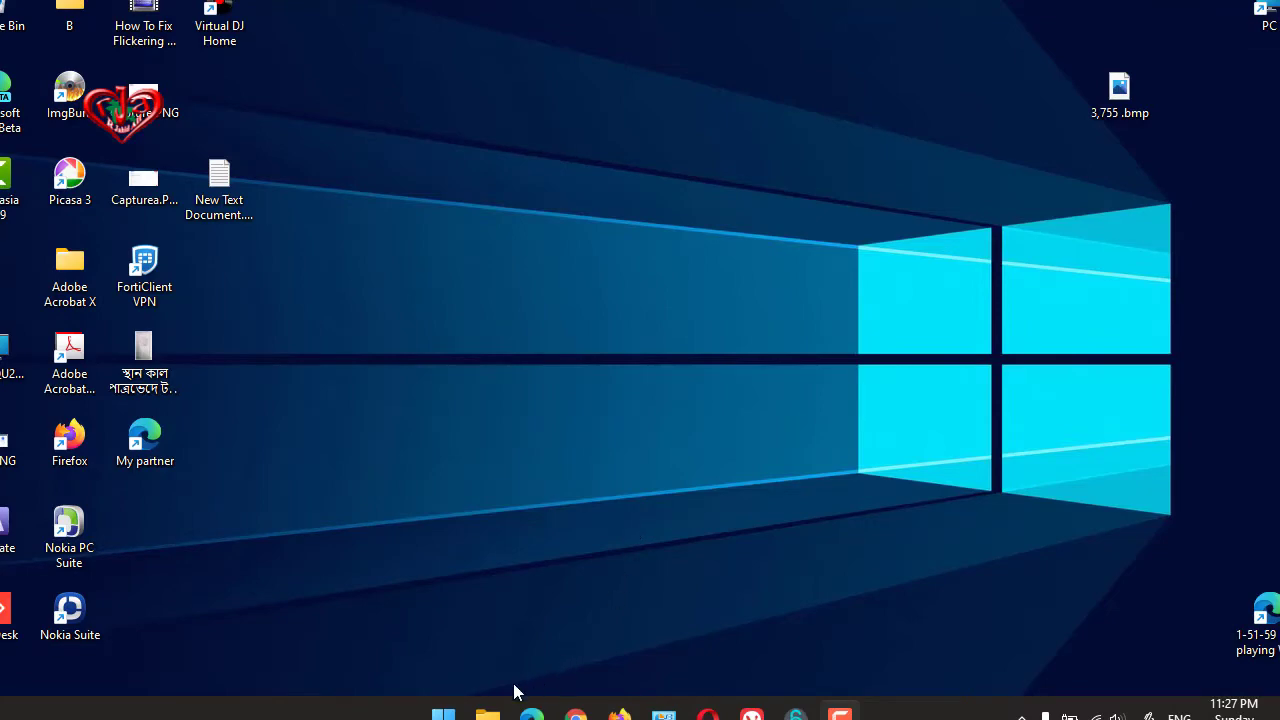
# - Show the Start menu's All apps list and expand the Microsoft Office folder
pyautogui.click(441, 716)
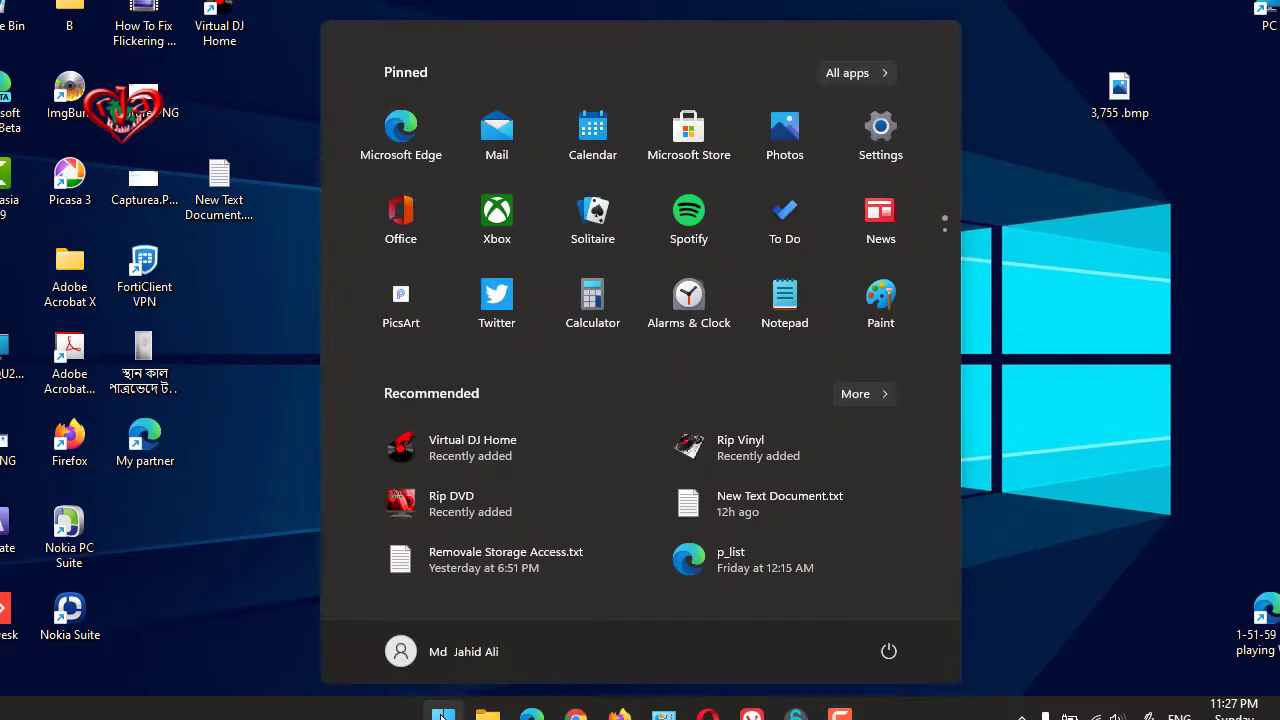
pyautogui.click(864, 76)
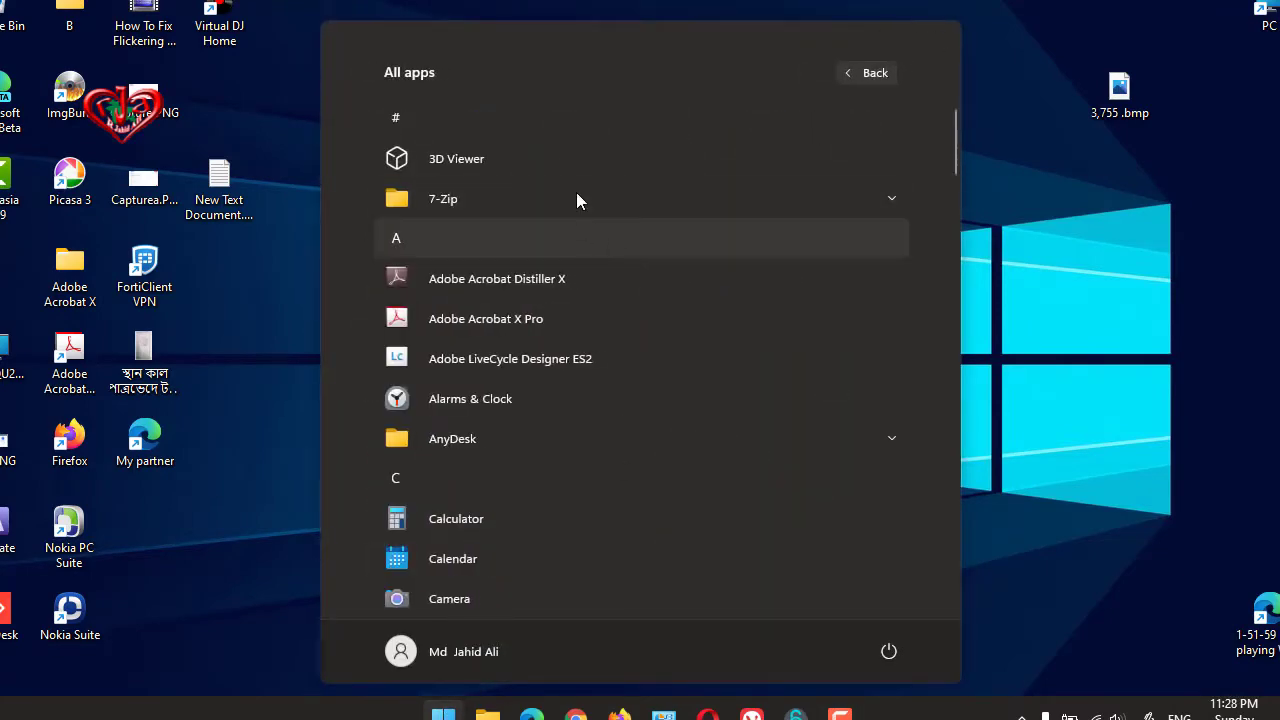
pyautogui.scroll(-3, 577, 200)
pyautogui.scroll(-3, 597, 237)
pyautogui.scroll(-3, 599, 238)
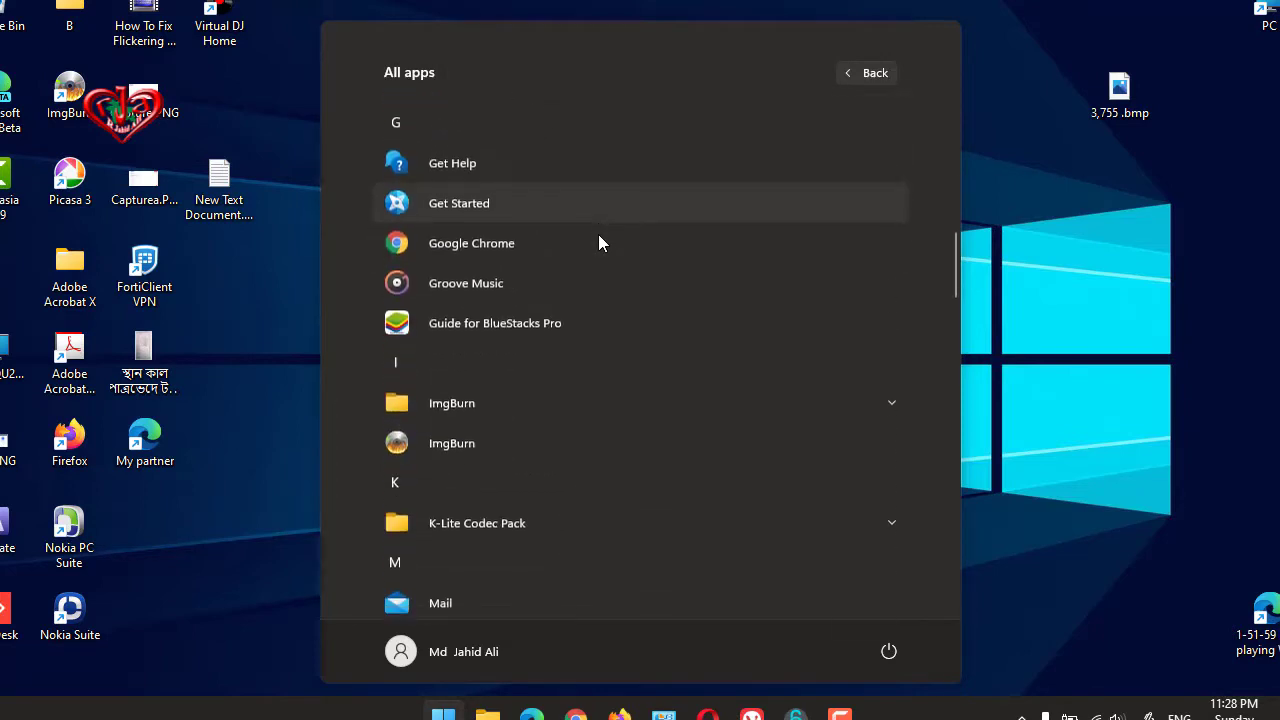
pyautogui.scroll(-3, 599, 238)
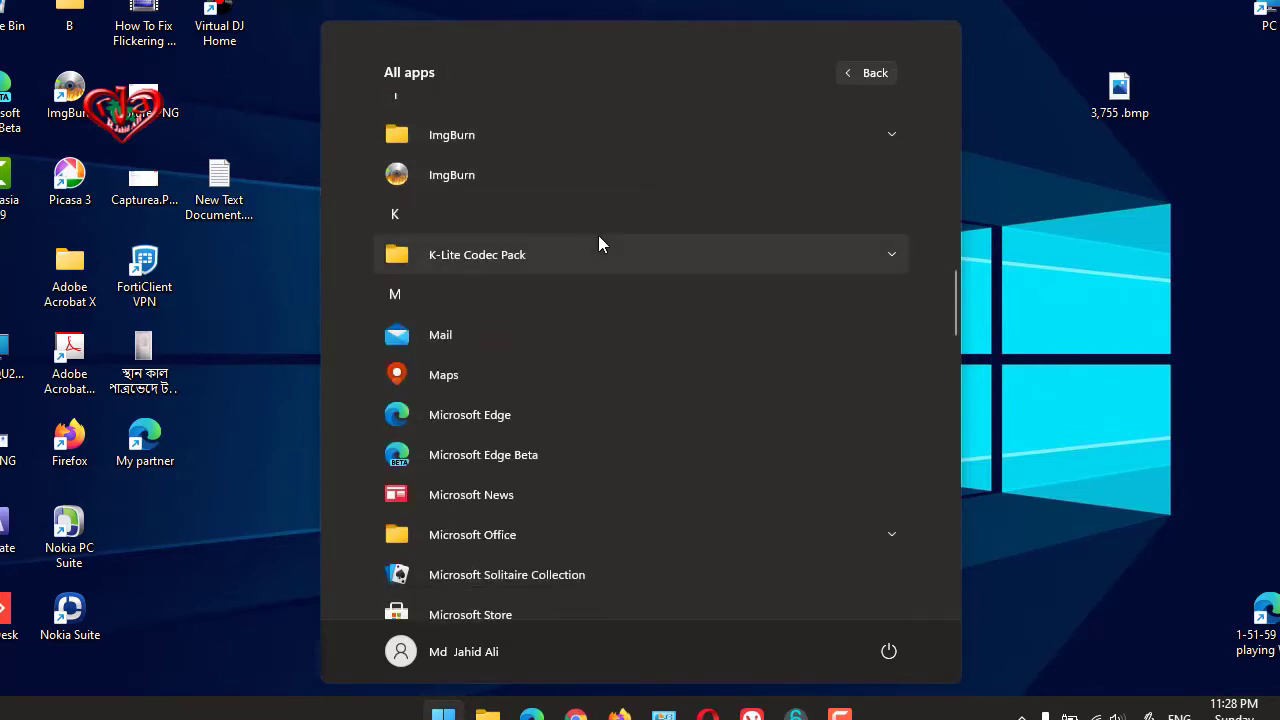
pyautogui.scroll(-3, 598, 244)
pyautogui.scroll(-2, 598, 244)
pyautogui.scroll(2, 598, 244)
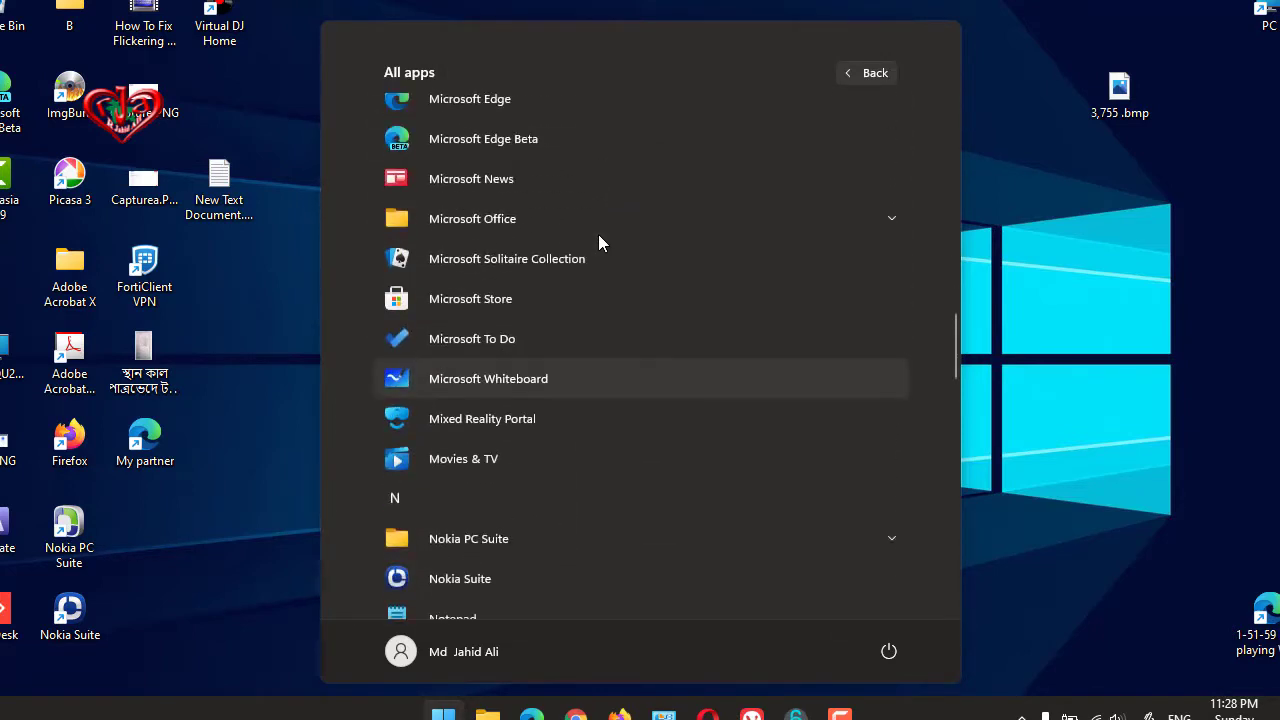
pyautogui.click(715, 213)
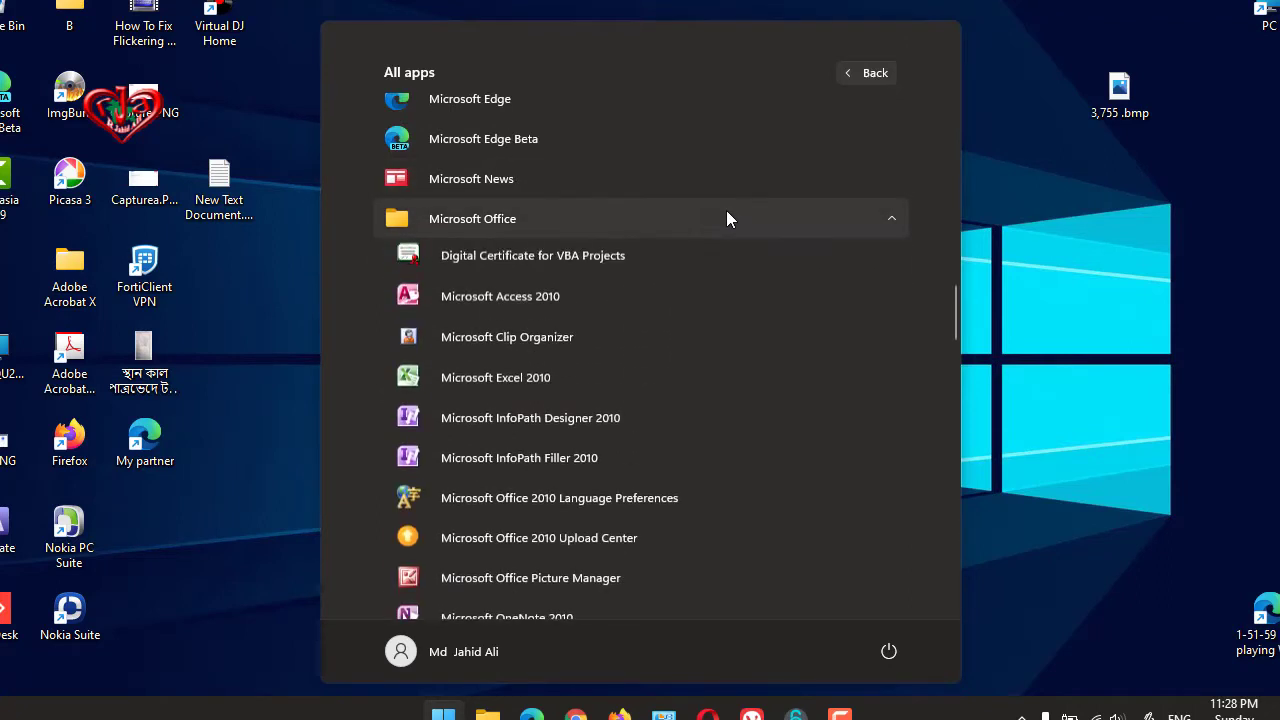
# - Launch Excel 2010 with a blank Book1, dismiss the activation notice, and show the File backstage view
pyautogui.click(509, 379)
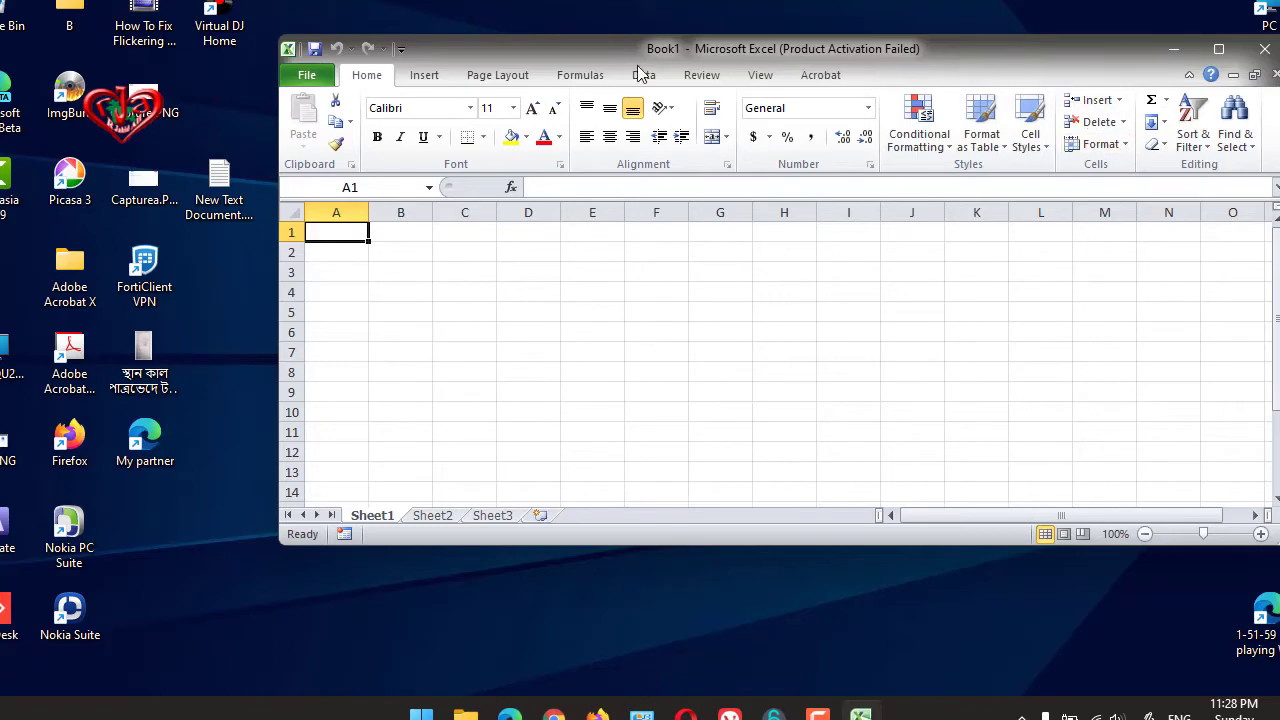
pyautogui.moveTo(554, 48)
pyautogui.mouseDown()
pyautogui.moveTo(687, 18)
pyautogui.moveTo(571, 14)
pyautogui.mouseUp()
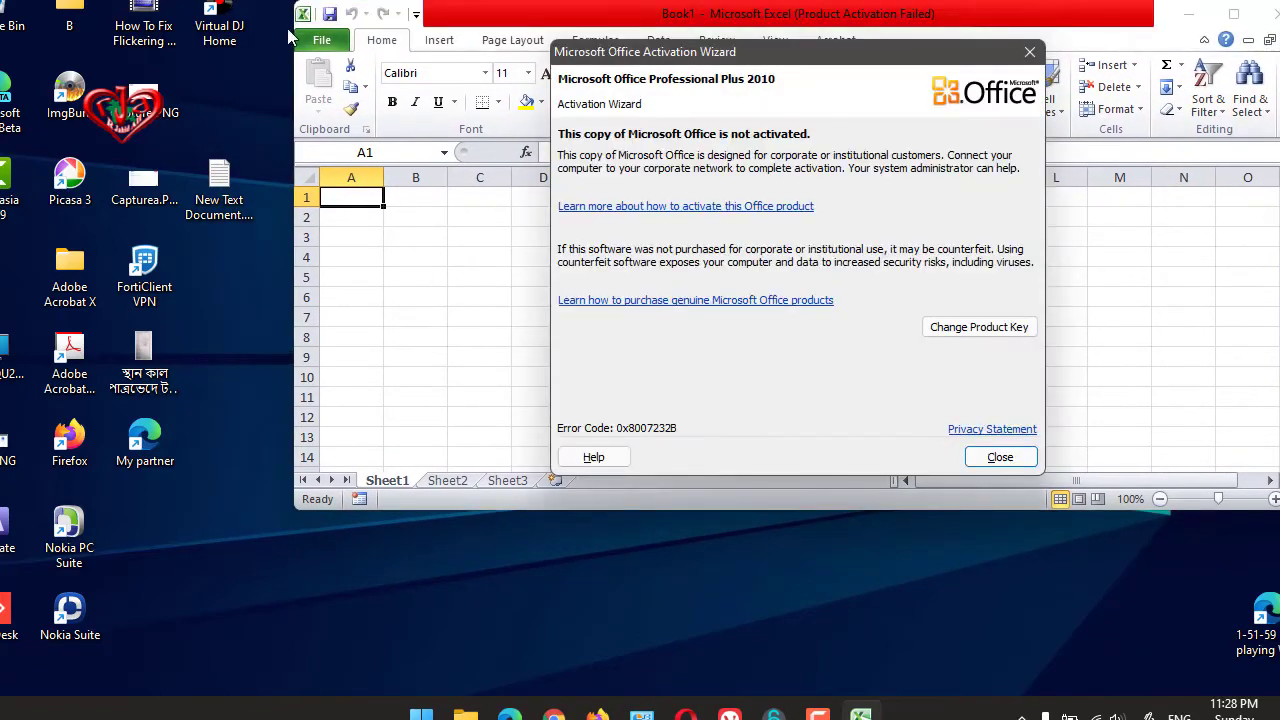
pyautogui.click(995, 457)
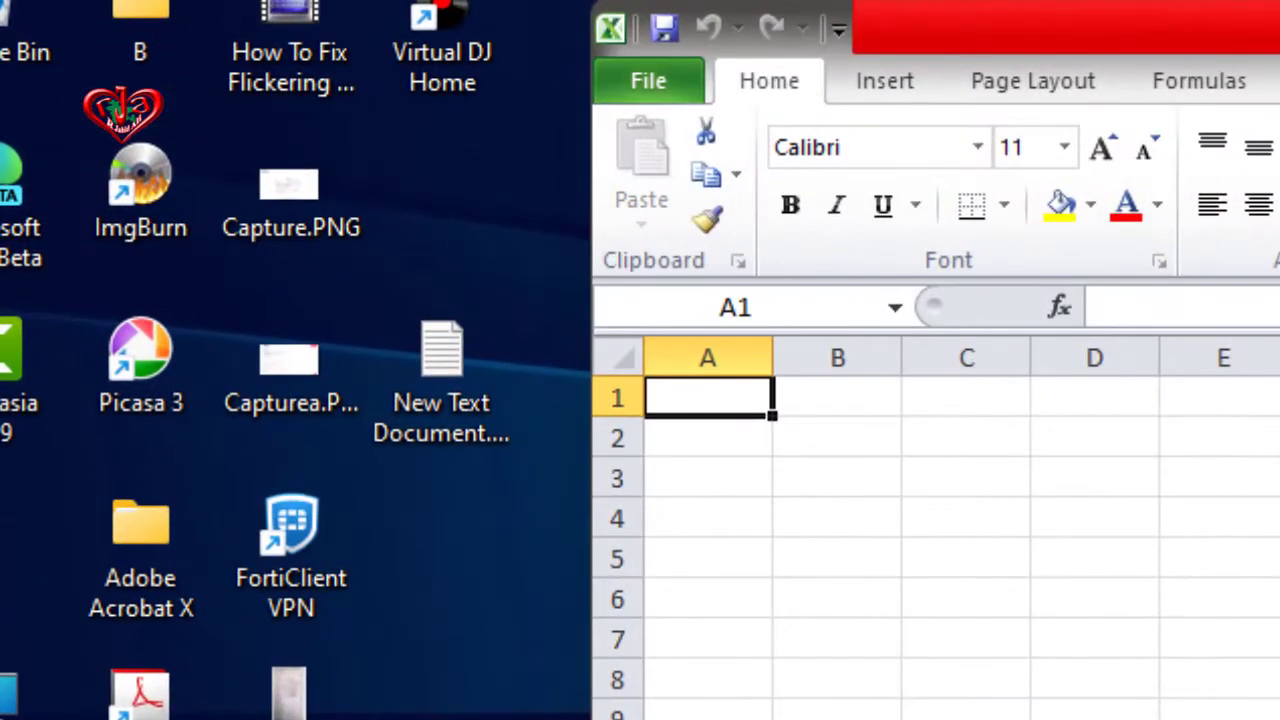
pyautogui.click(648, 81)
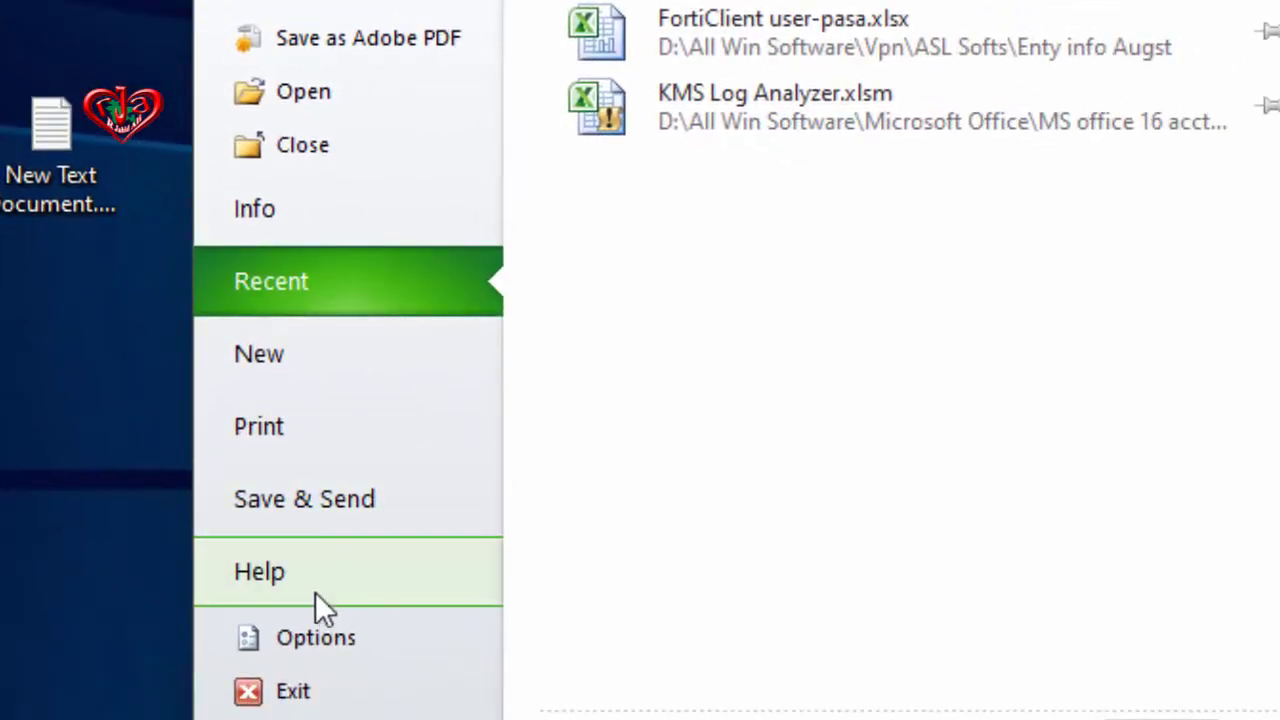
# - Open Excel Options on the Customize the Ribbon page
pyautogui.click(336, 648)
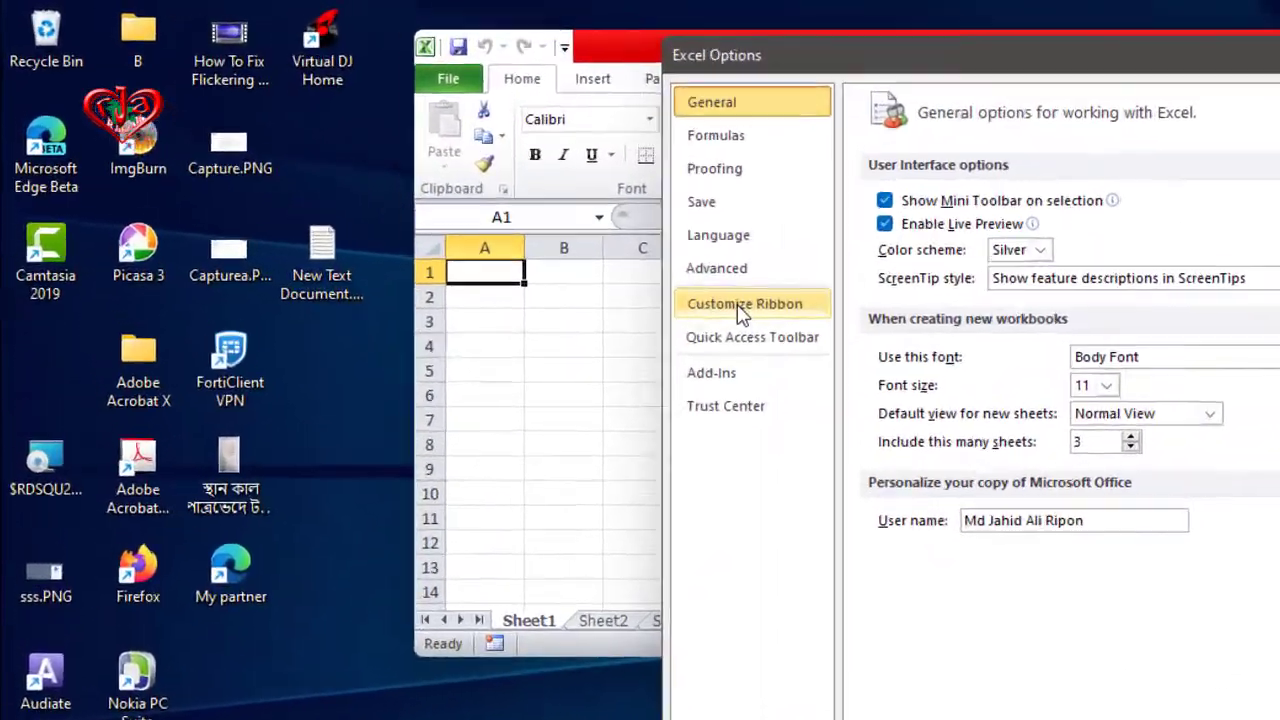
pyautogui.click(563, 233)
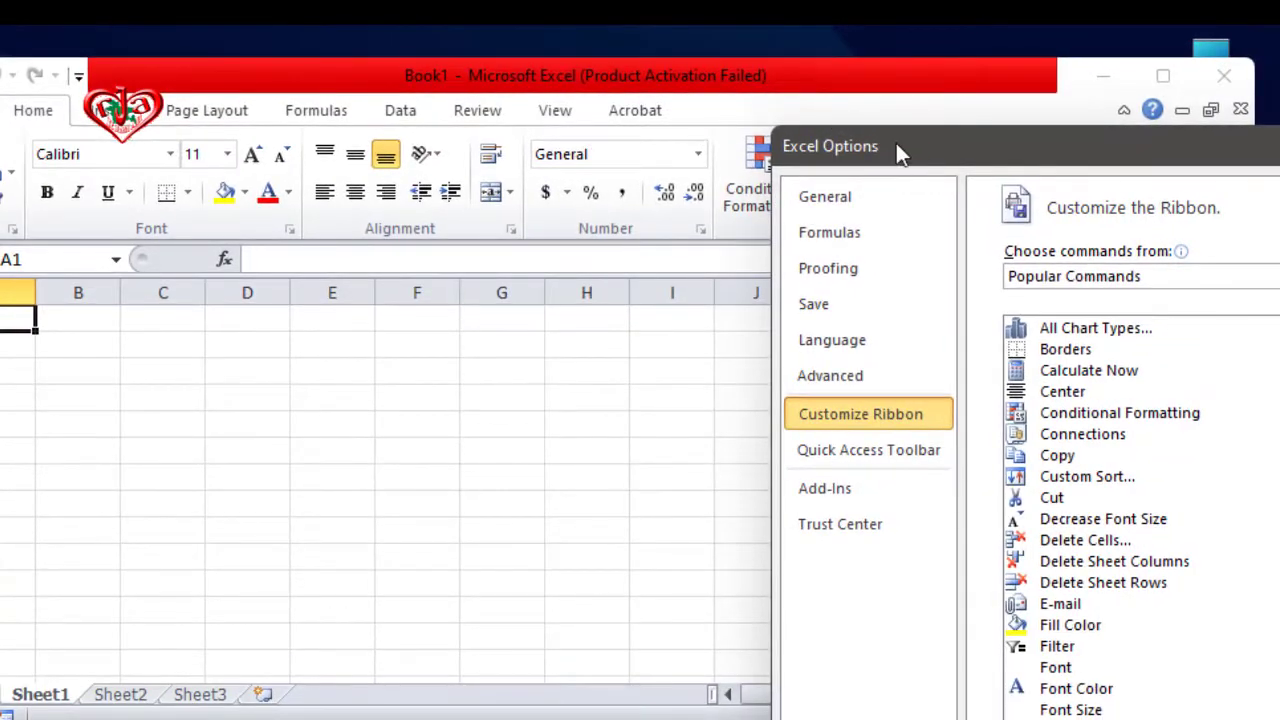
# - Tick Developer under Main Tabs and confirm with OK so the Developer tab appears
pyautogui.moveTo(896, 143); pyautogui.dragTo(263, 114)
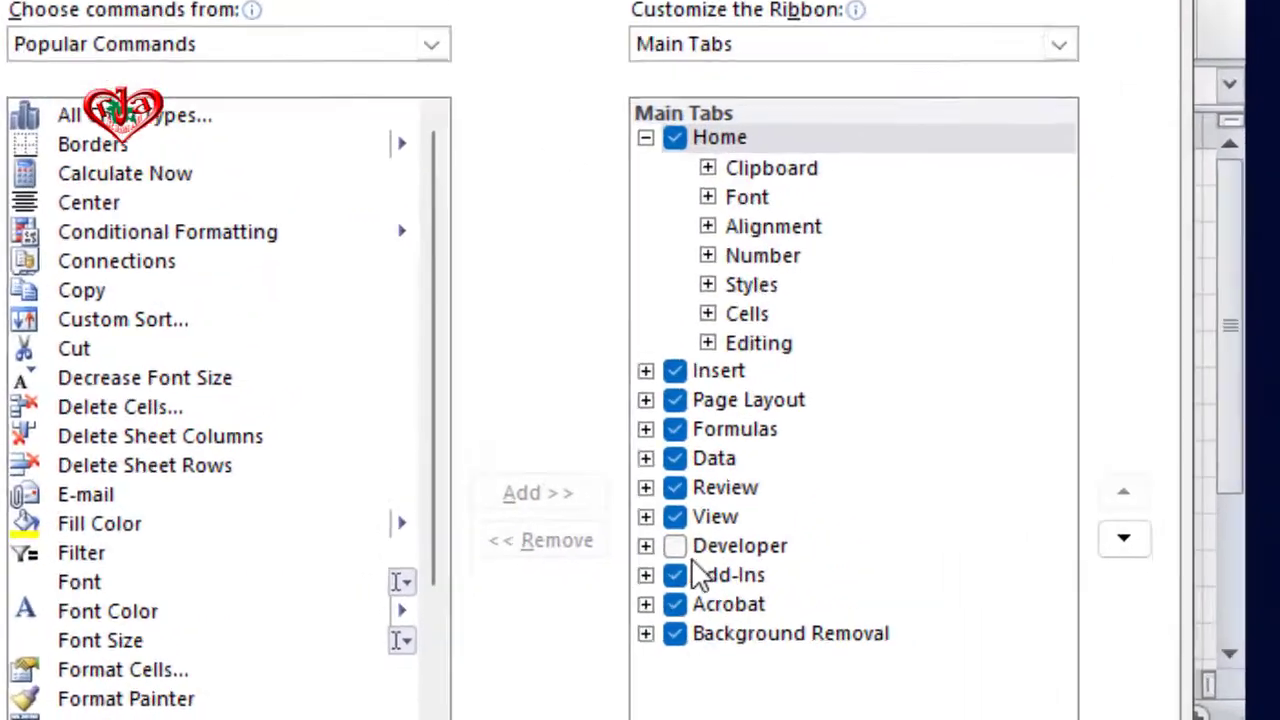
pyautogui.click(675, 546)
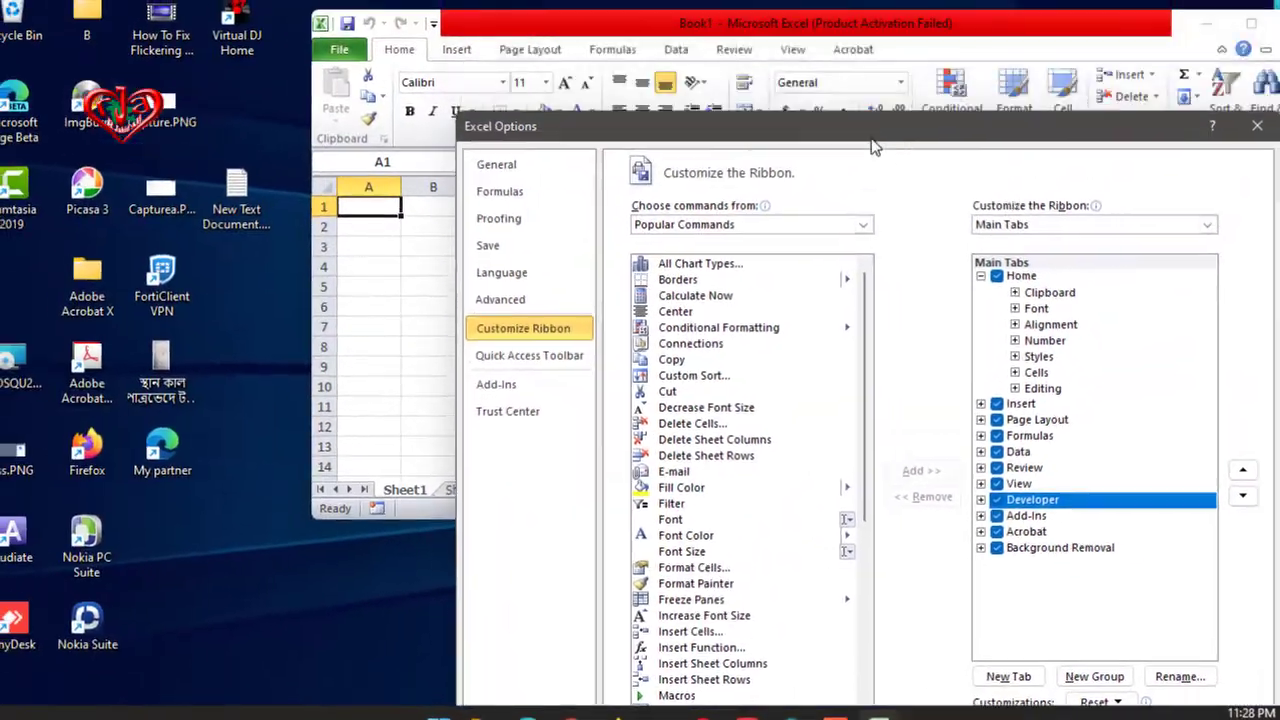
pyautogui.moveTo(872, 146); pyautogui.dragTo(855, 110)
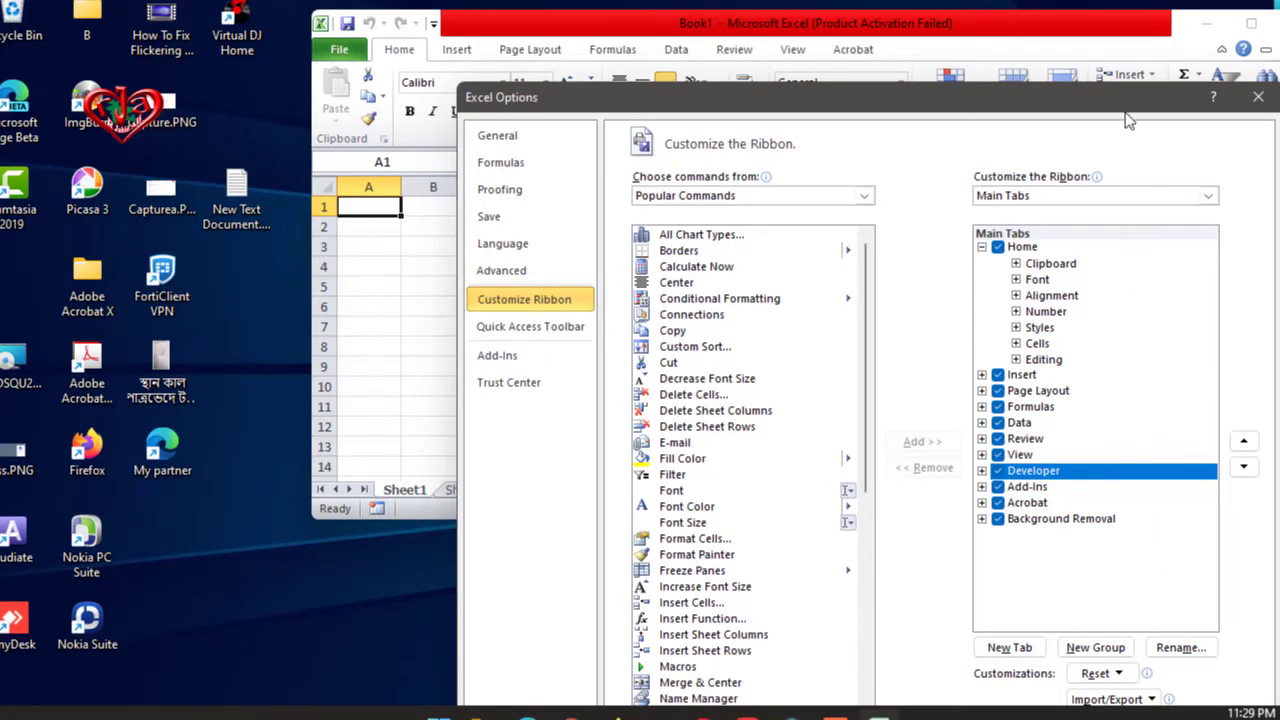
pyautogui.moveTo(1118, 112); pyautogui.dragTo(1107, 115)
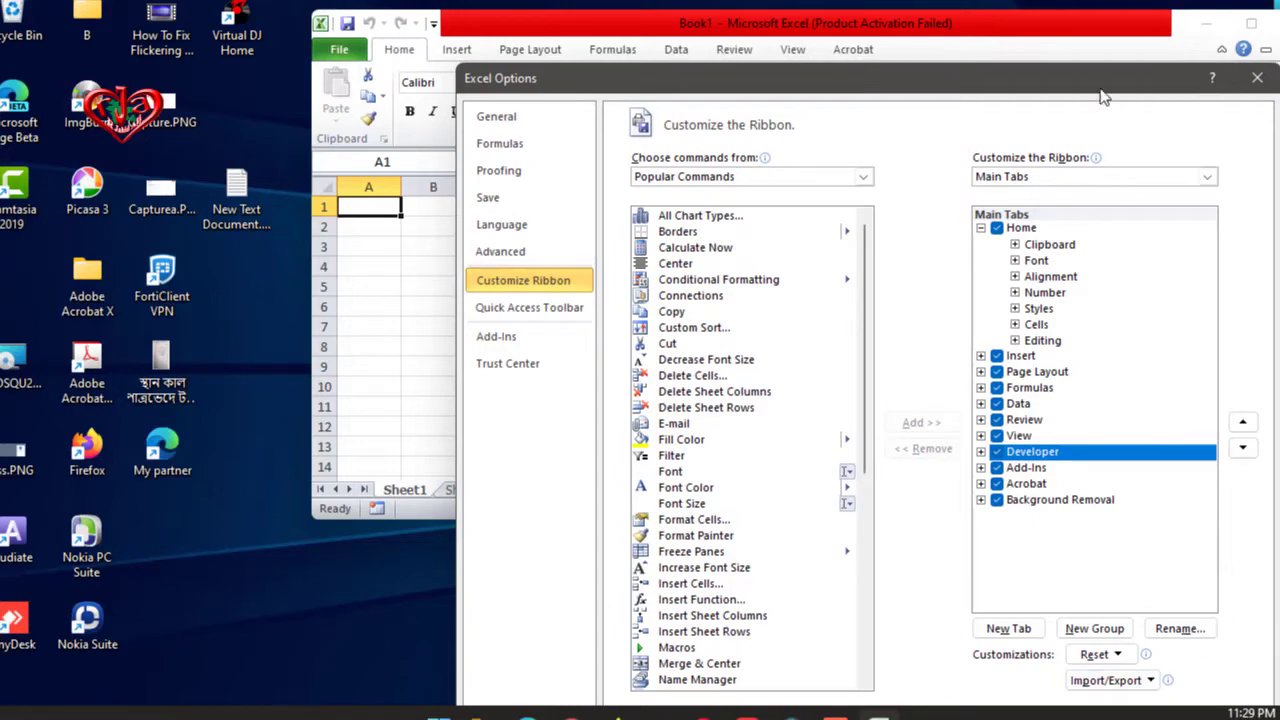
pyautogui.moveTo(1091, 67); pyautogui.dragTo(1092, 80)
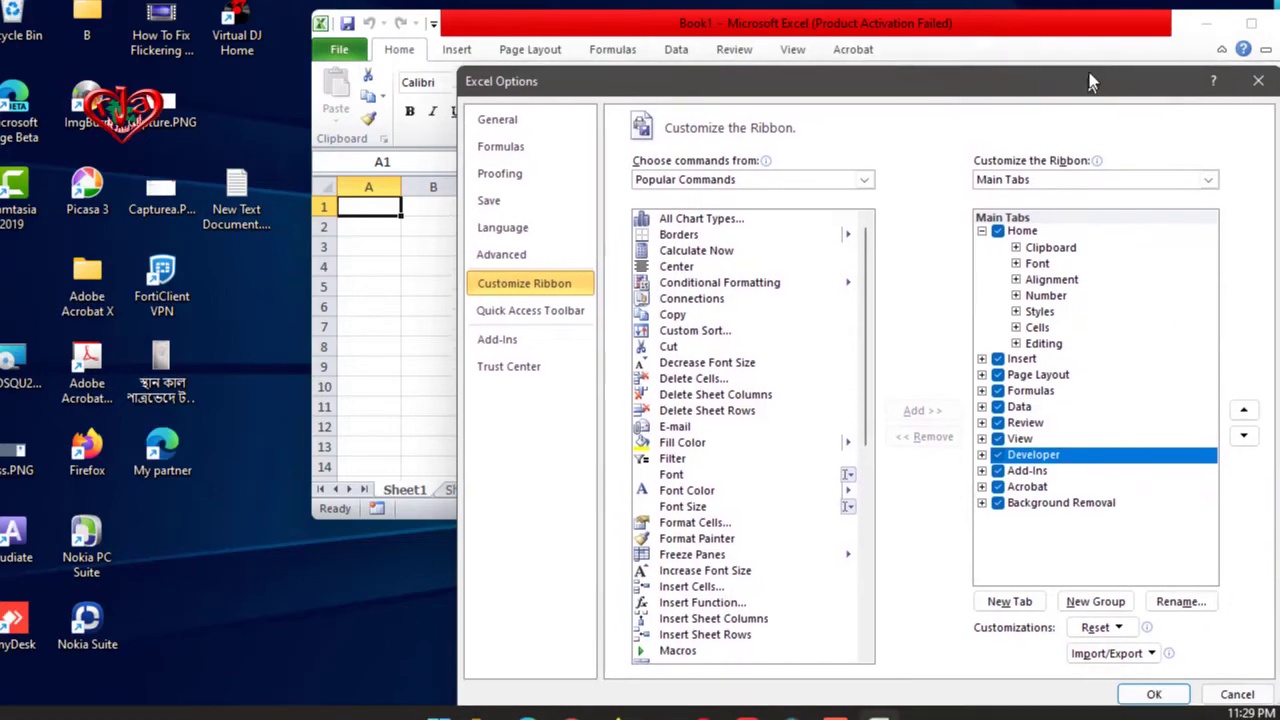
pyautogui.click(1152, 690)
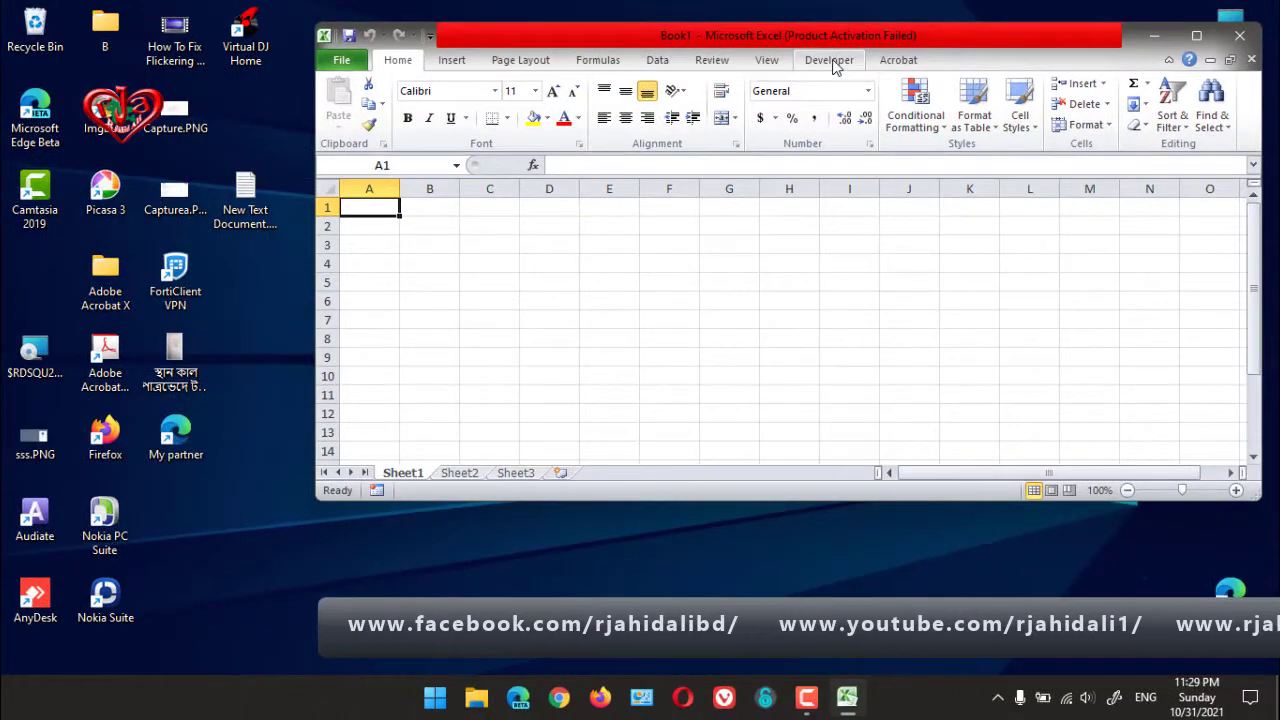
# - Start recording a macro named Bangla with shortcut Ctrl+a, stored in This Workbook
pyautogui.click(833, 62)
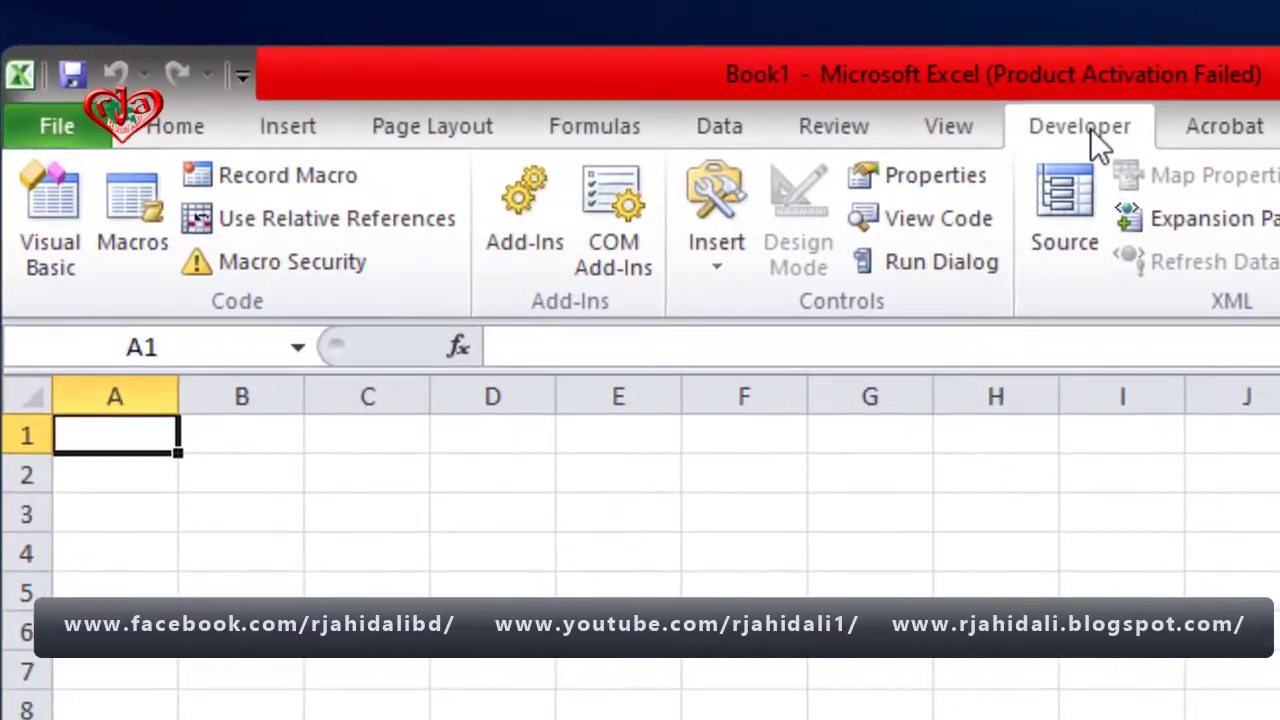
pyautogui.click(278, 177)
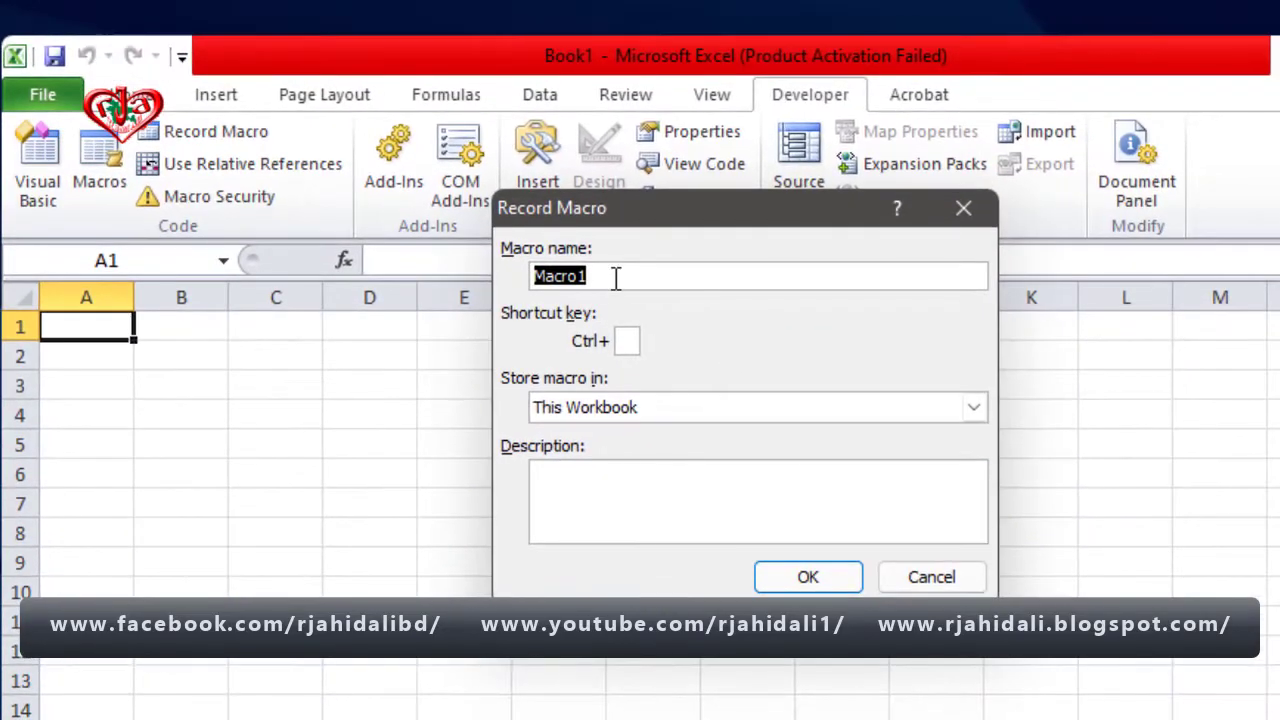
pyautogui.click(617, 278)
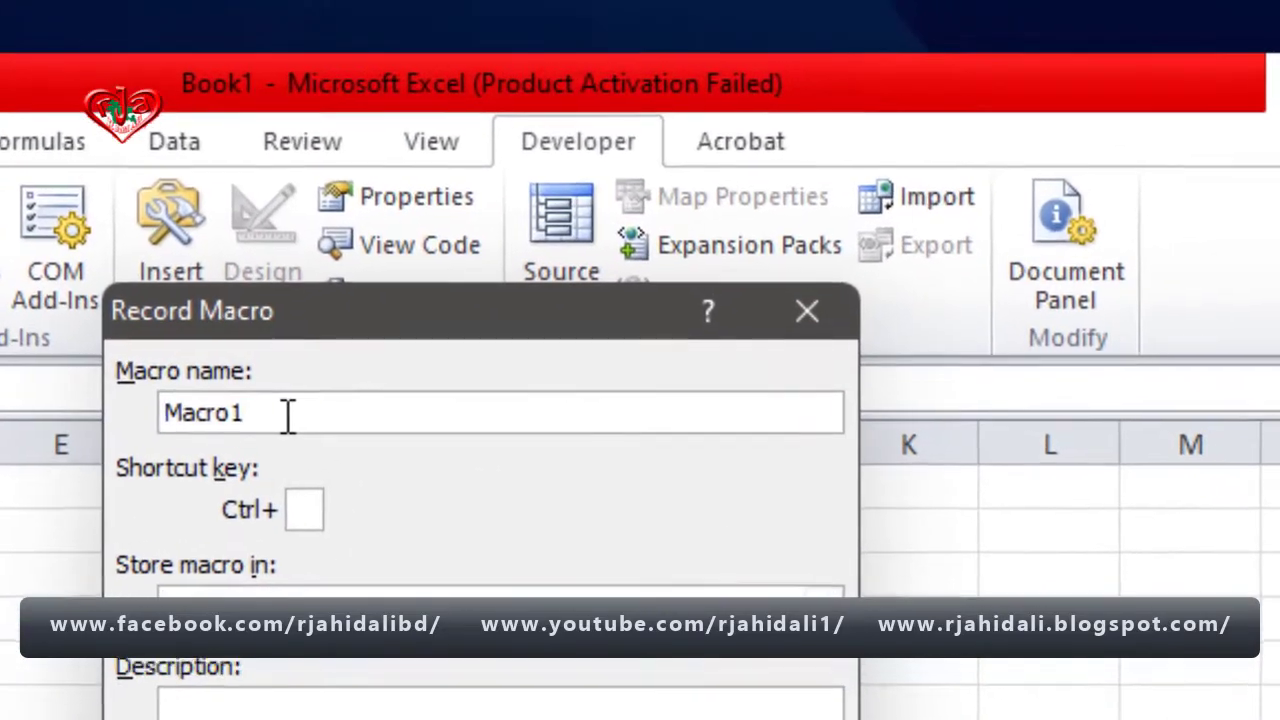
pyautogui.doubleClick(617, 278)
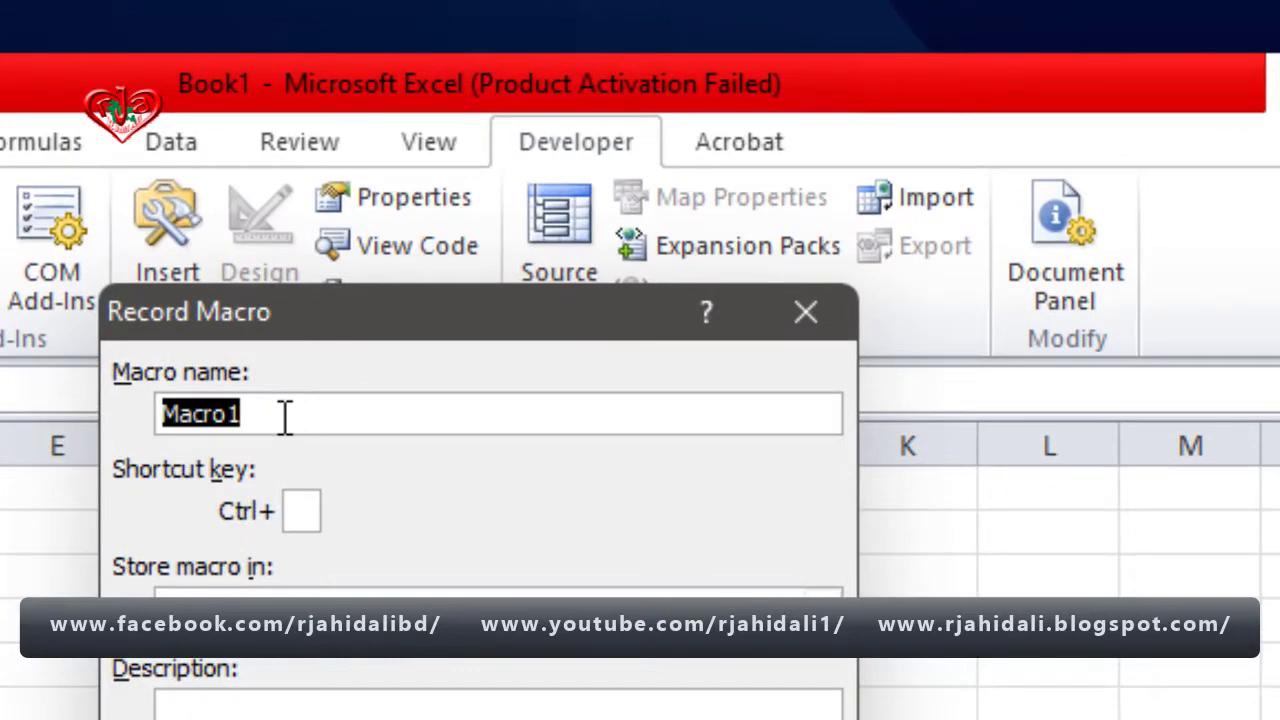
pyautogui.write('b')
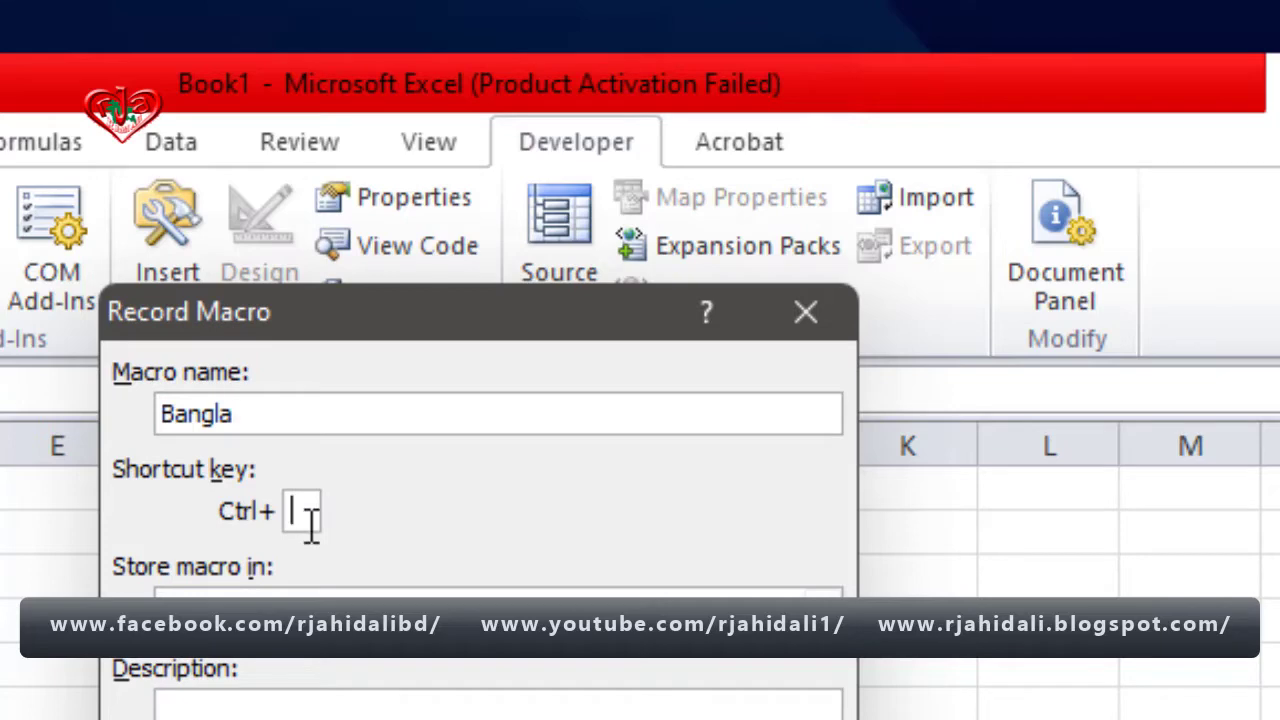
pyautogui.write('a')
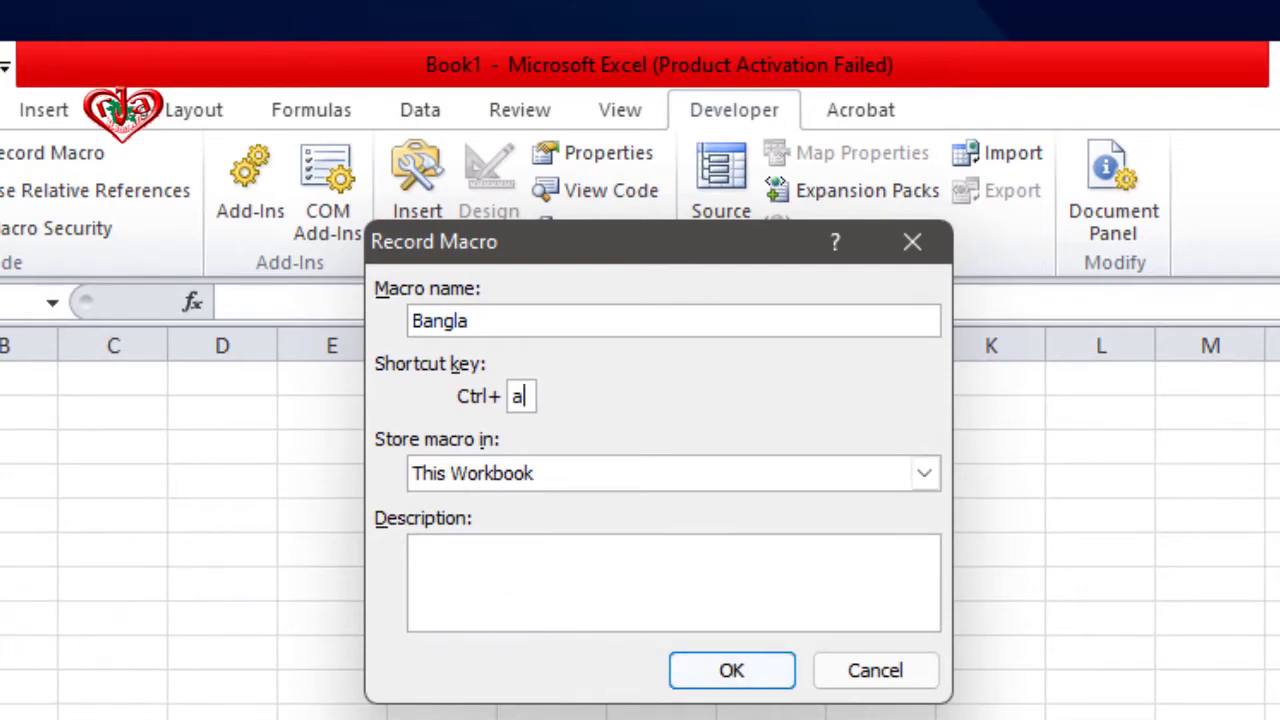
pyautogui.click(740, 674)
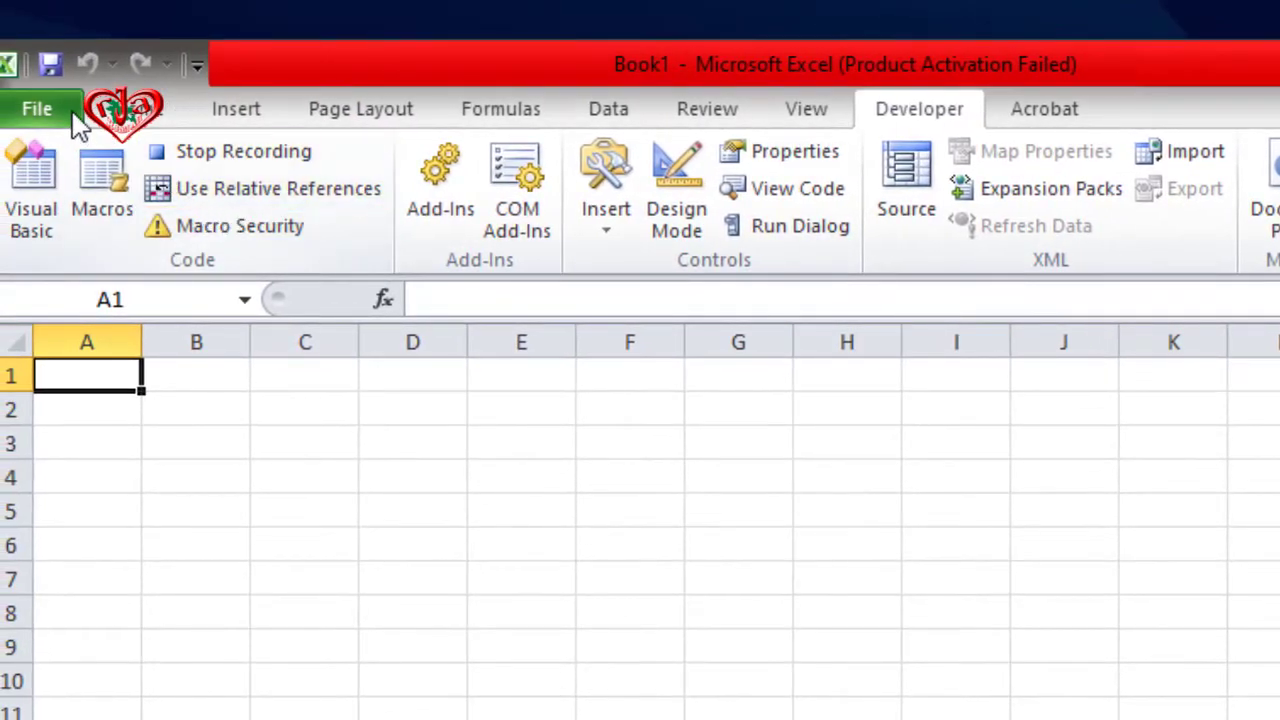
# - Change the cell font from Calibri to SutonnyMJ on the Home tab while recording
pyautogui.click(145, 115)
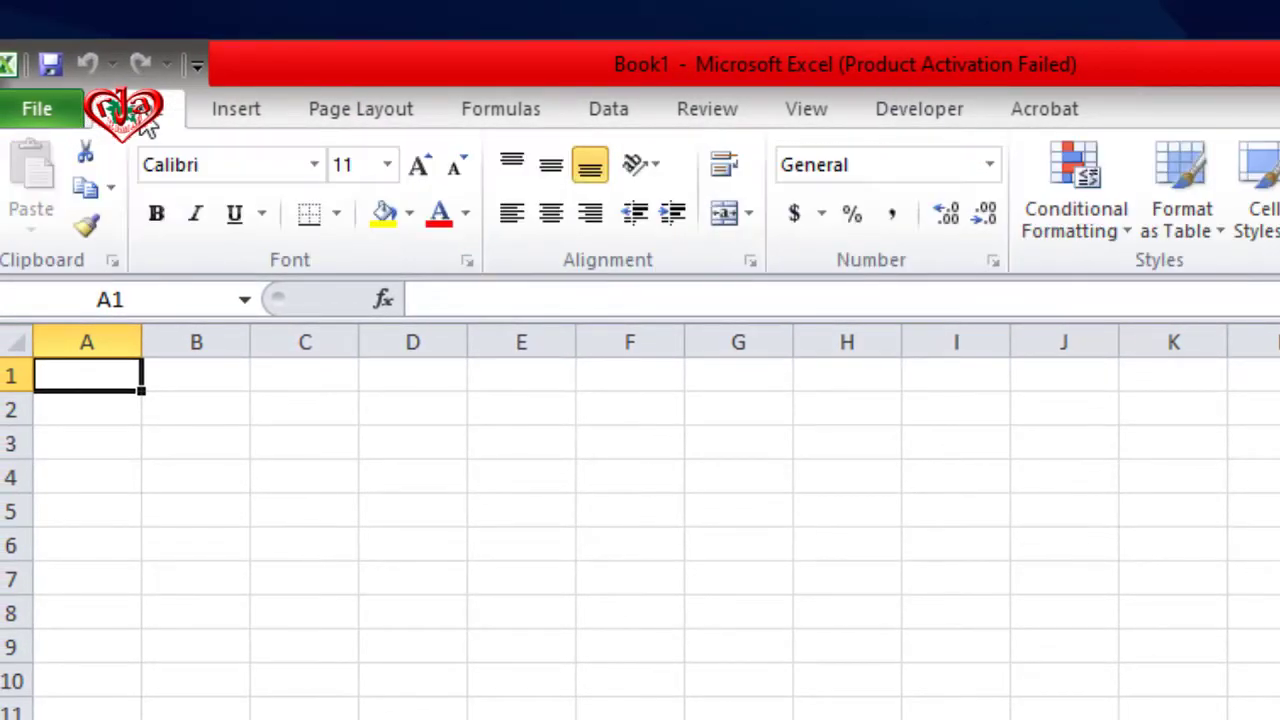
pyautogui.click(247, 165)
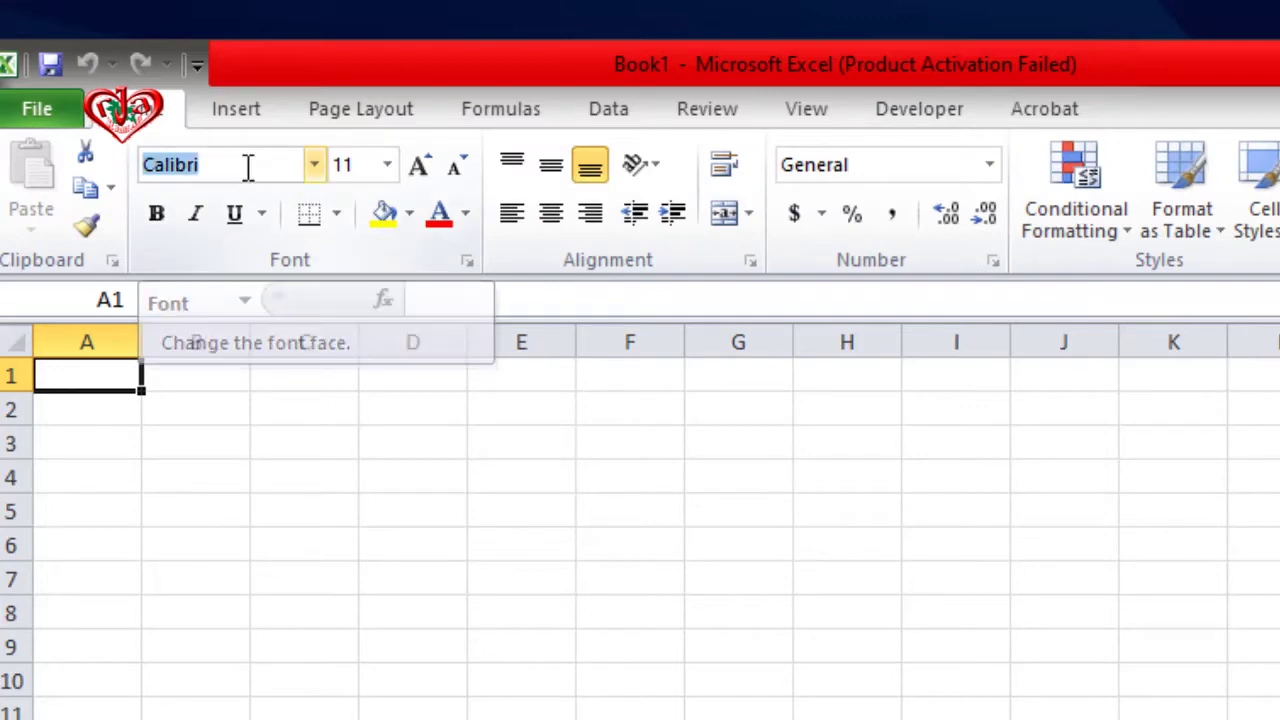
pyautogui.click(247, 165)
pyautogui.doubleClick(247, 165)
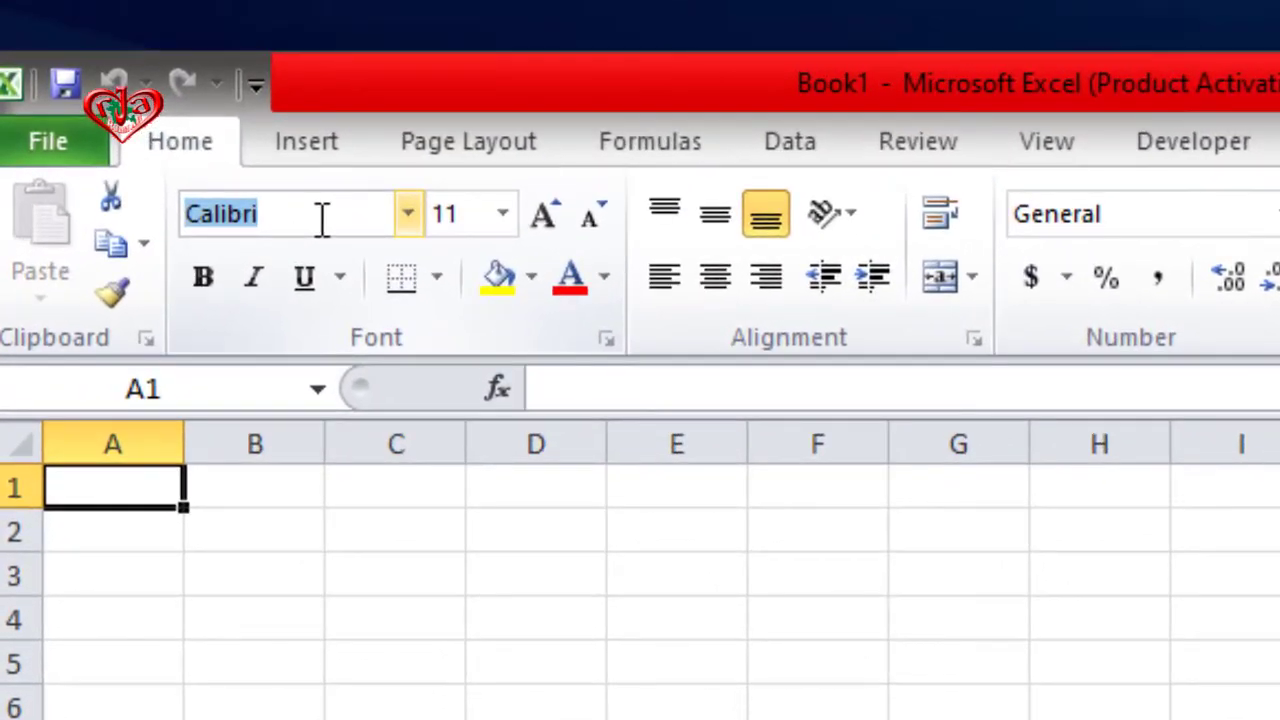
pyautogui.write('SutonnyMJ')
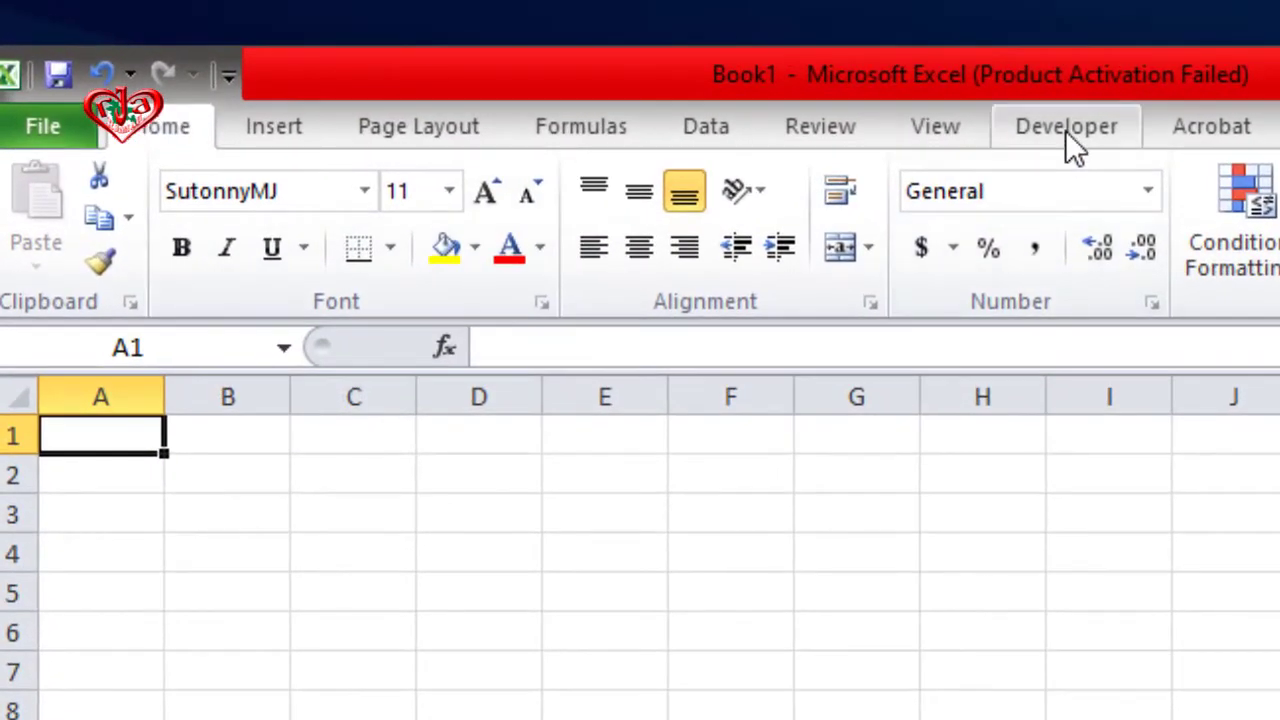
# - Stop recording the Bangla macro and select cell B2
pyautogui.click(1068, 140)
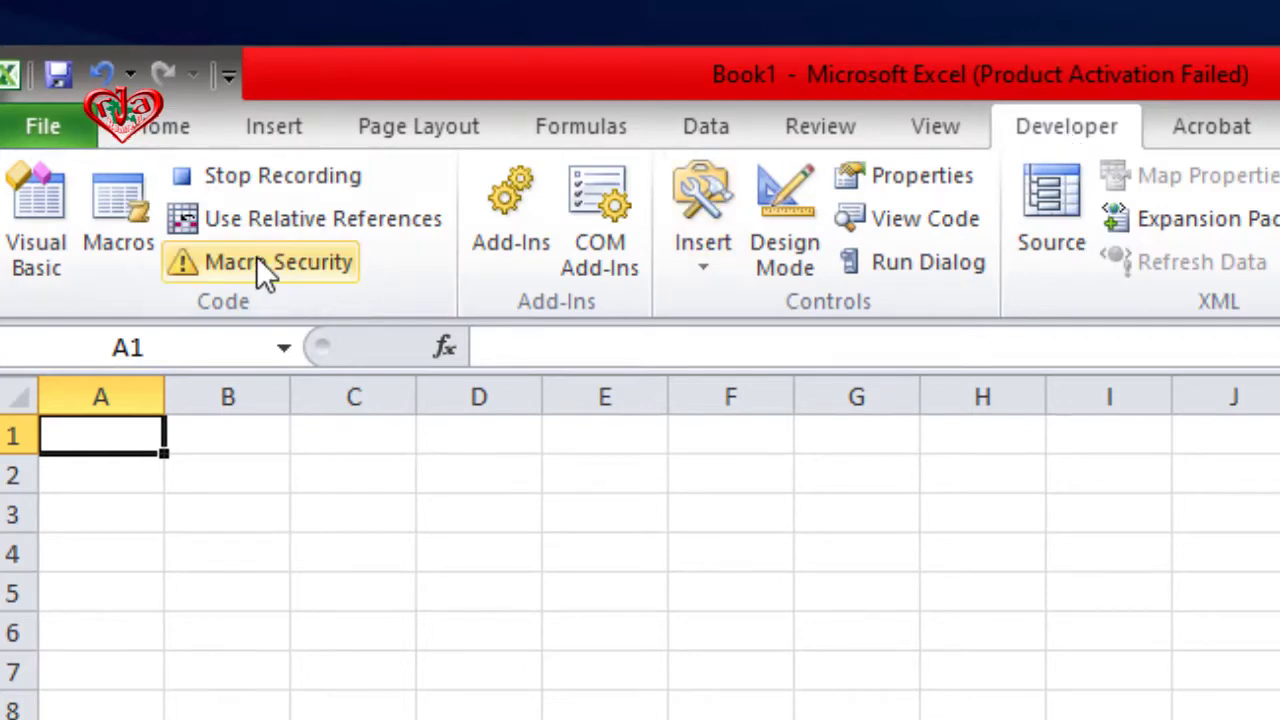
pyautogui.click(270, 184)
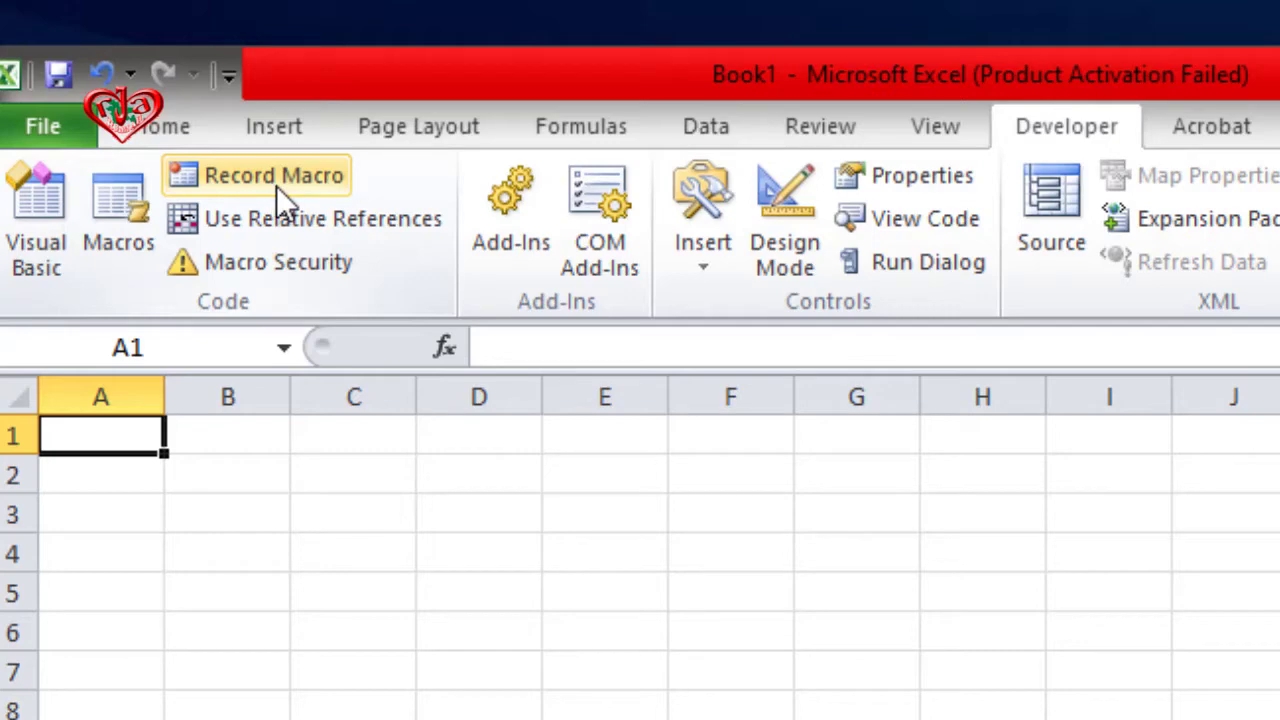
pyautogui.click(187, 465)
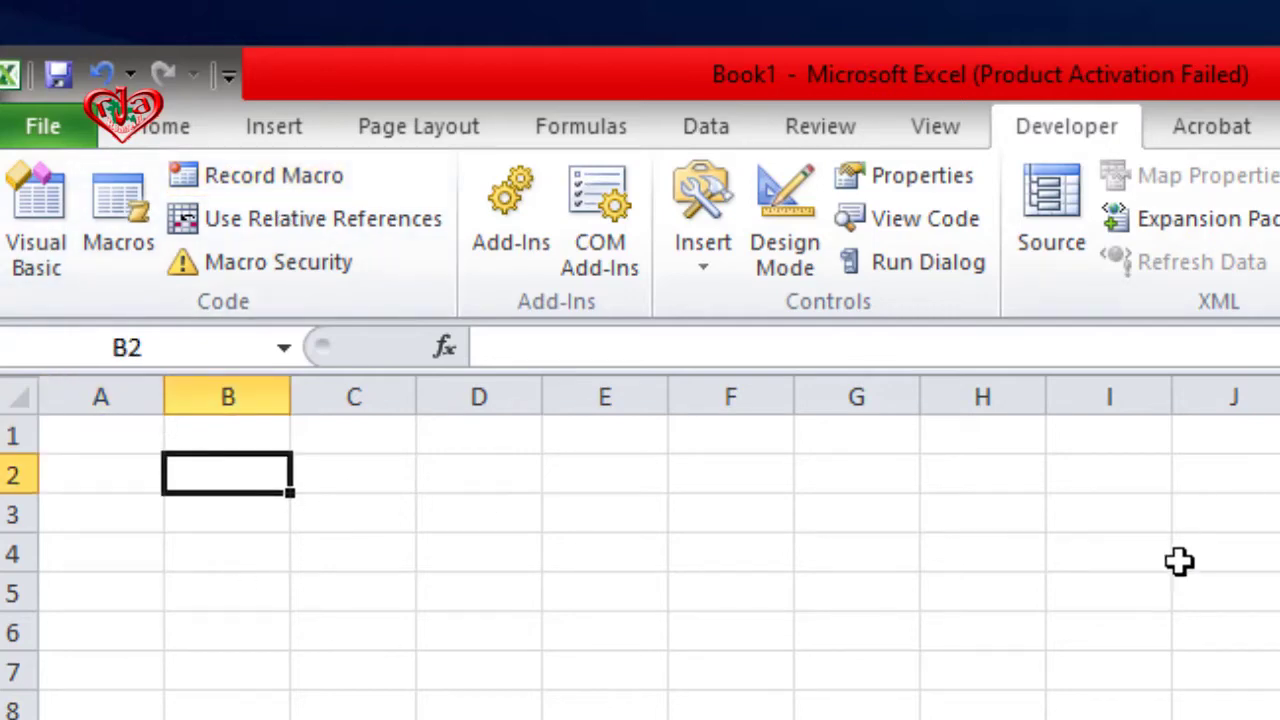
# - Start recording a second macro named English with shortcut Ctrl+s, replacing the default Macro2
pyautogui.click(270, 191)
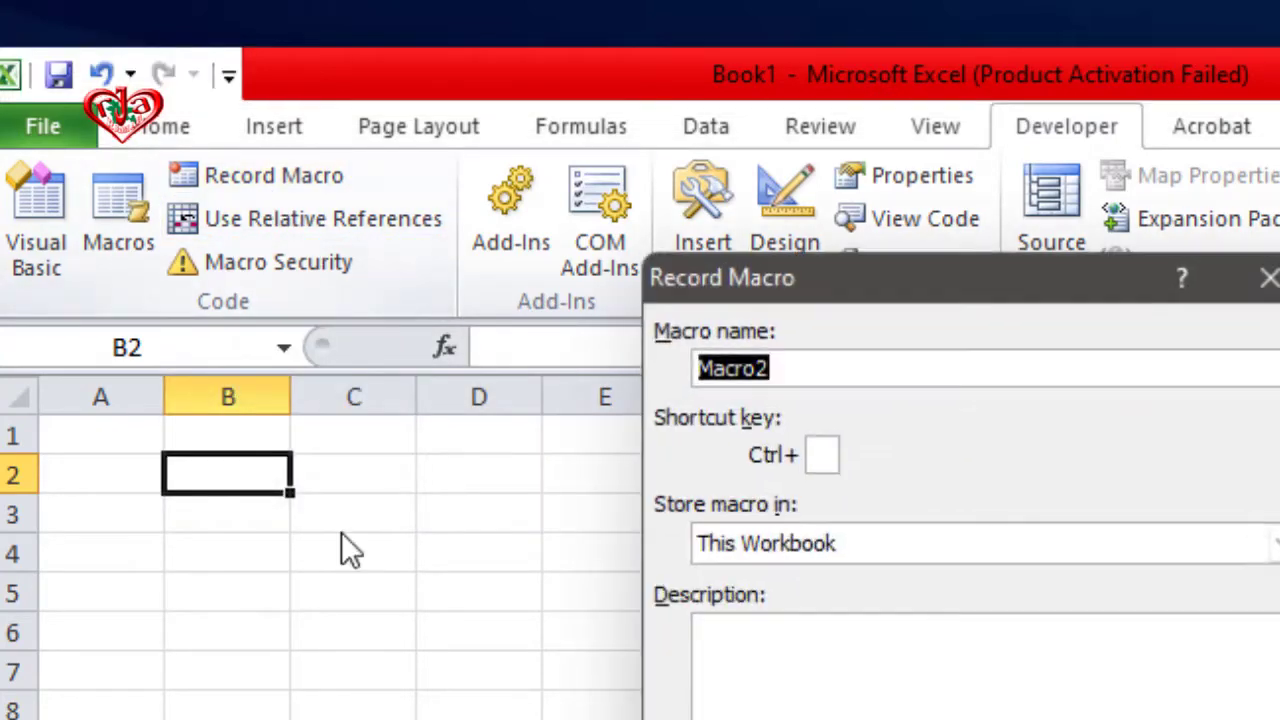
pyautogui.click(768, 377)
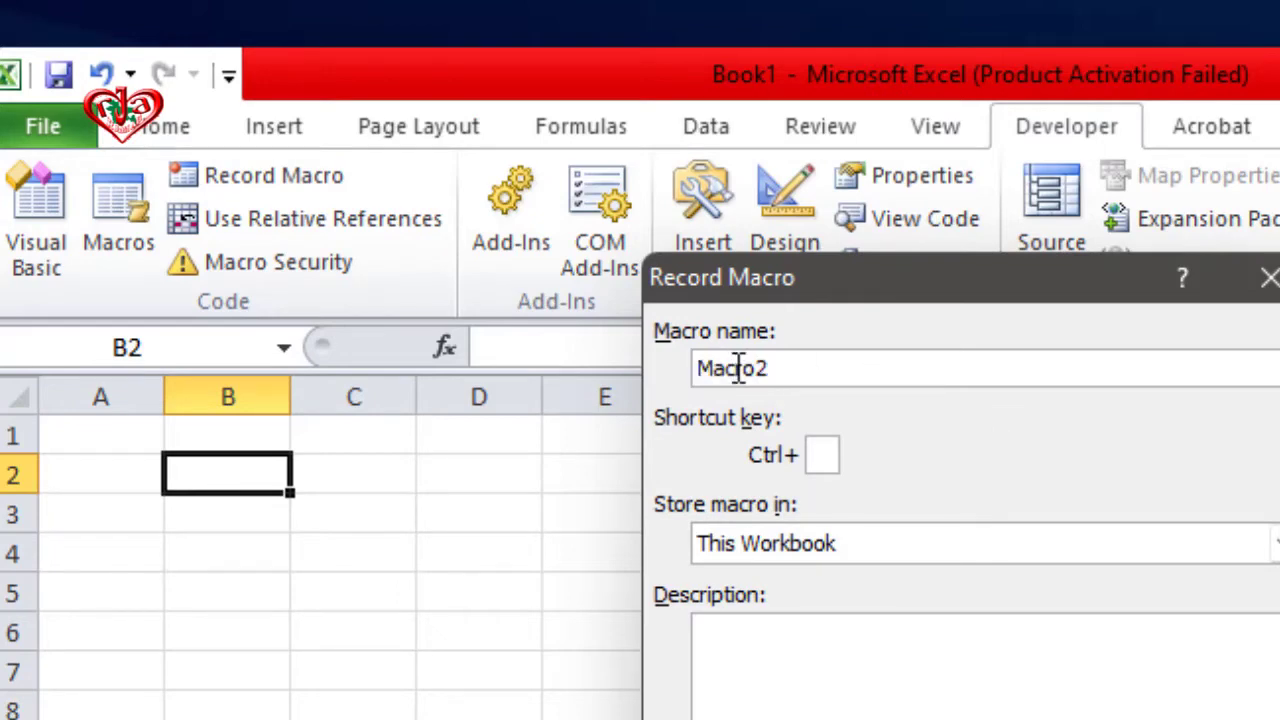
pyautogui.doubleClick(737, 368)
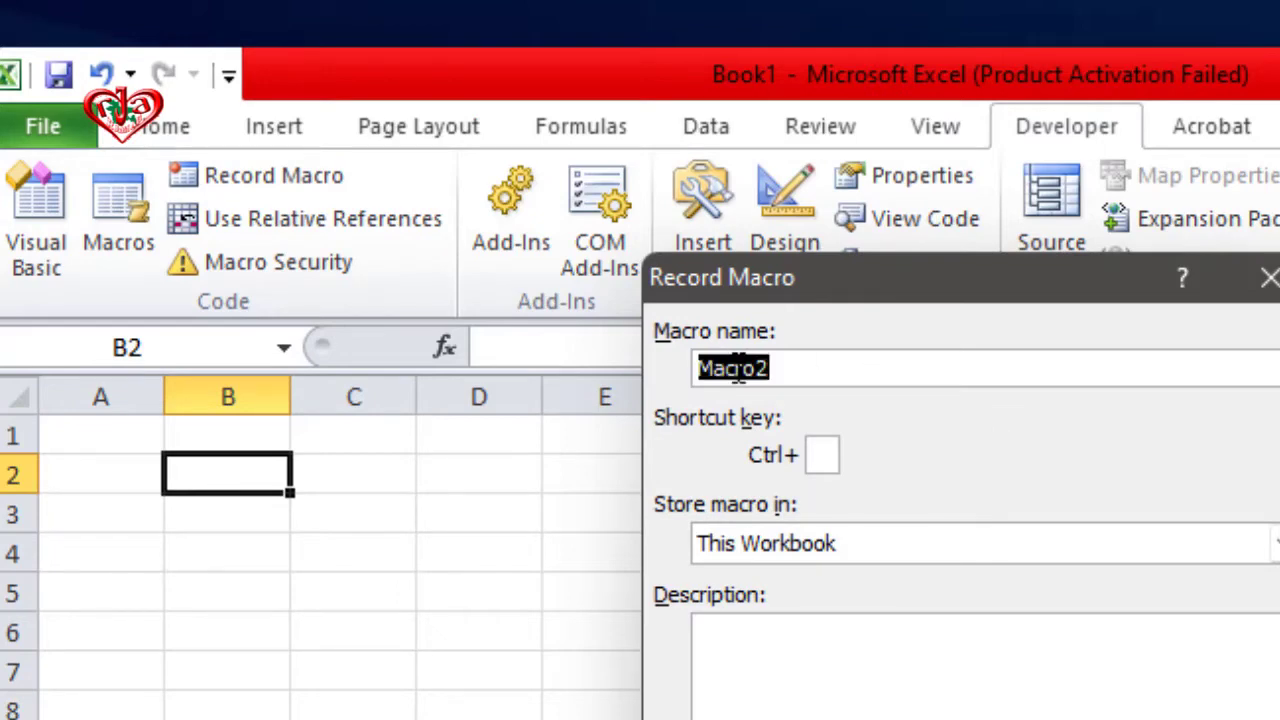
pyautogui.write('English')
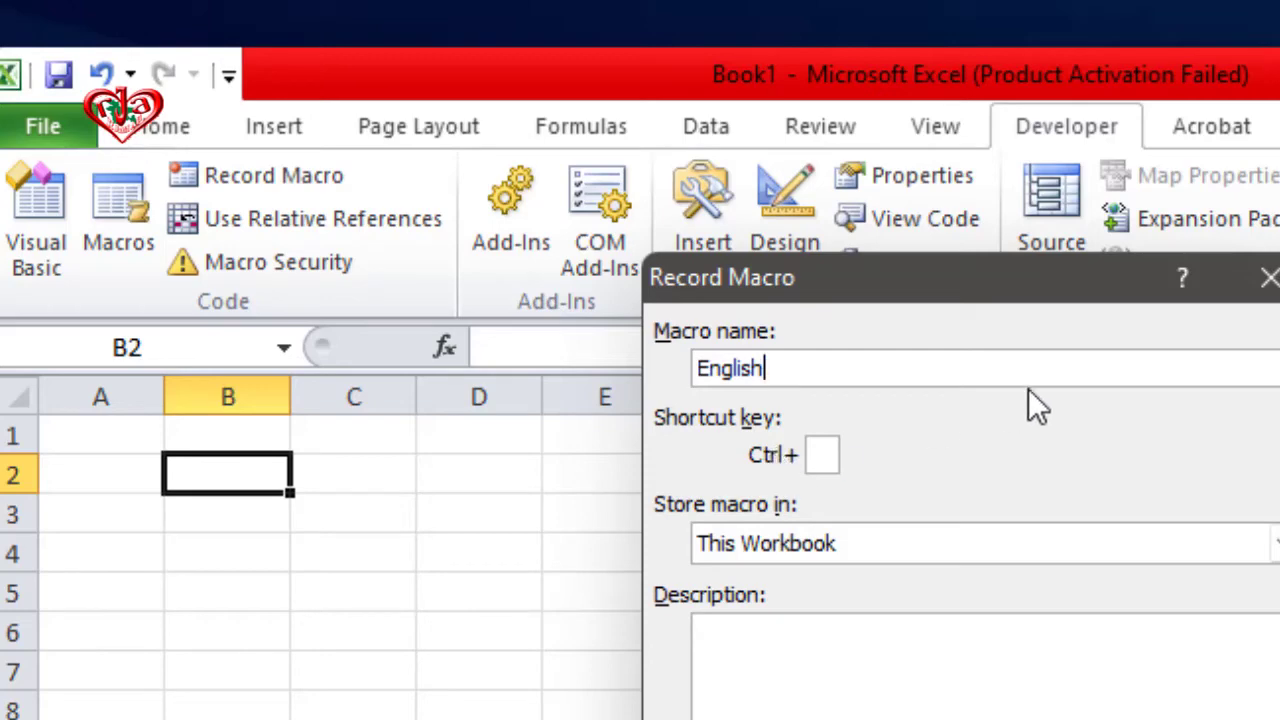
pyautogui.click(820, 457)
pyautogui.write('s')
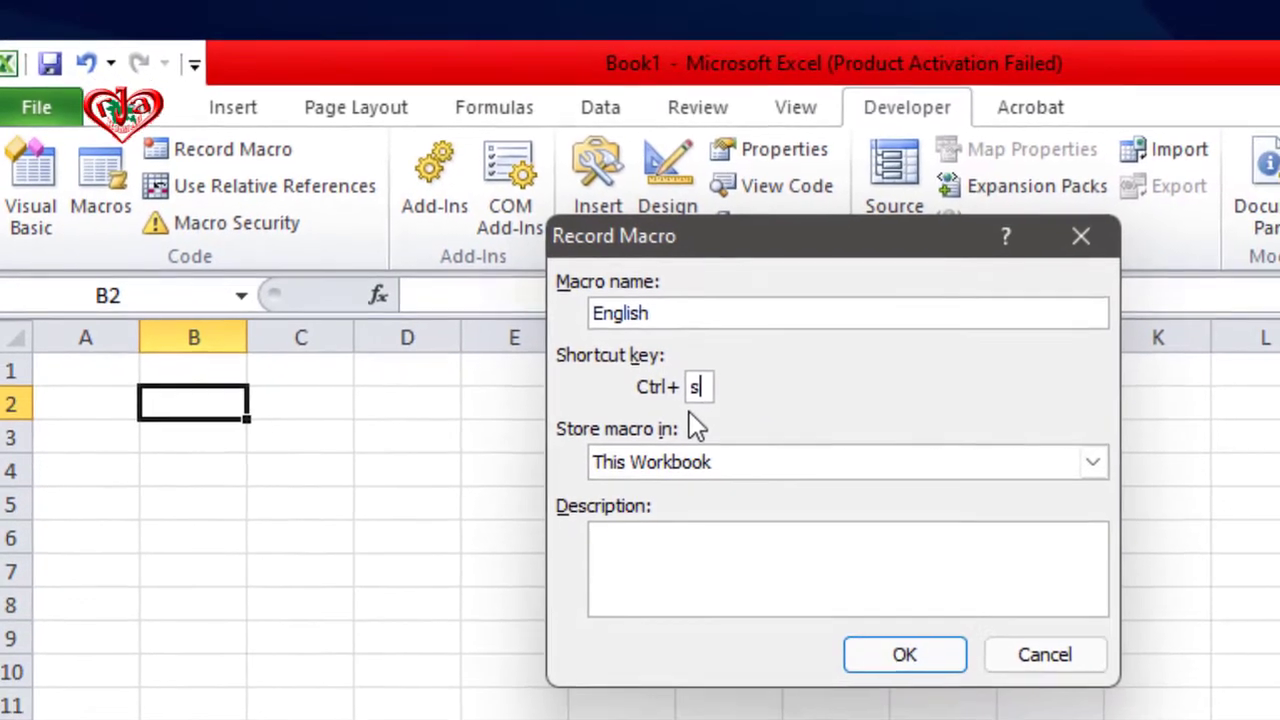
pyautogui.click(893, 655)
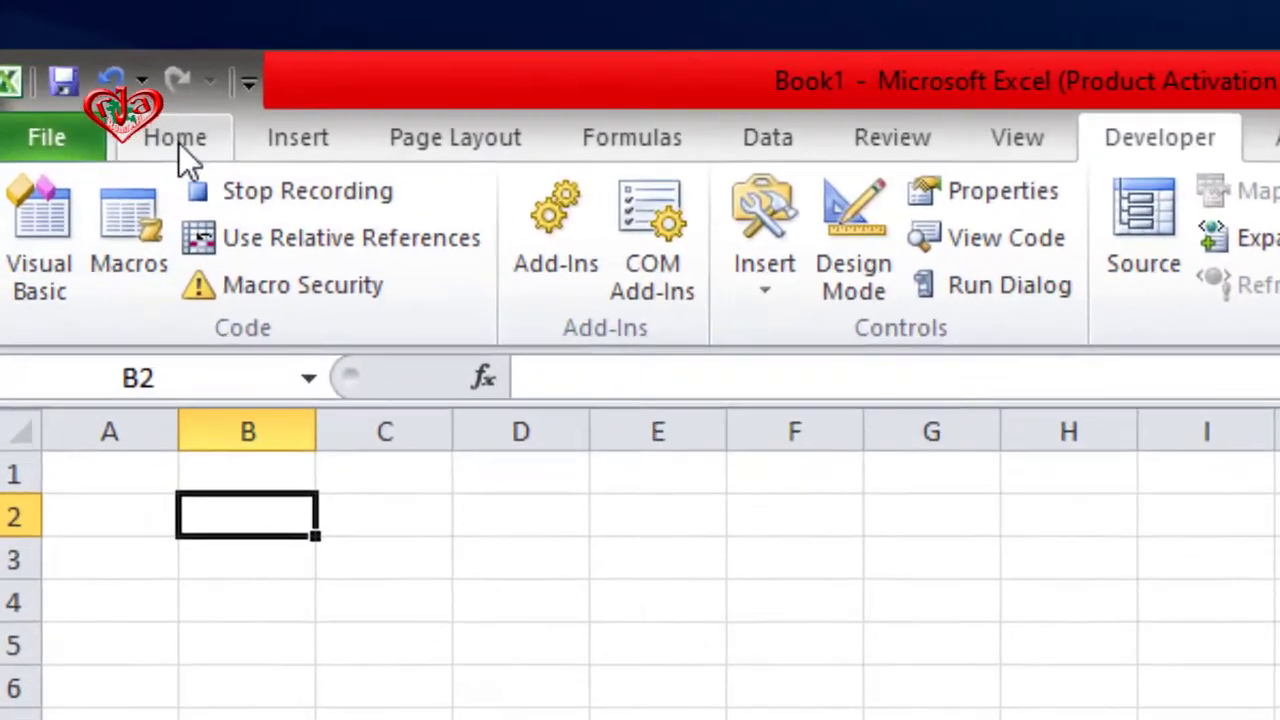
# - Set the cell font to Times New Roman on the Home tab while recording
pyautogui.click(179, 148)
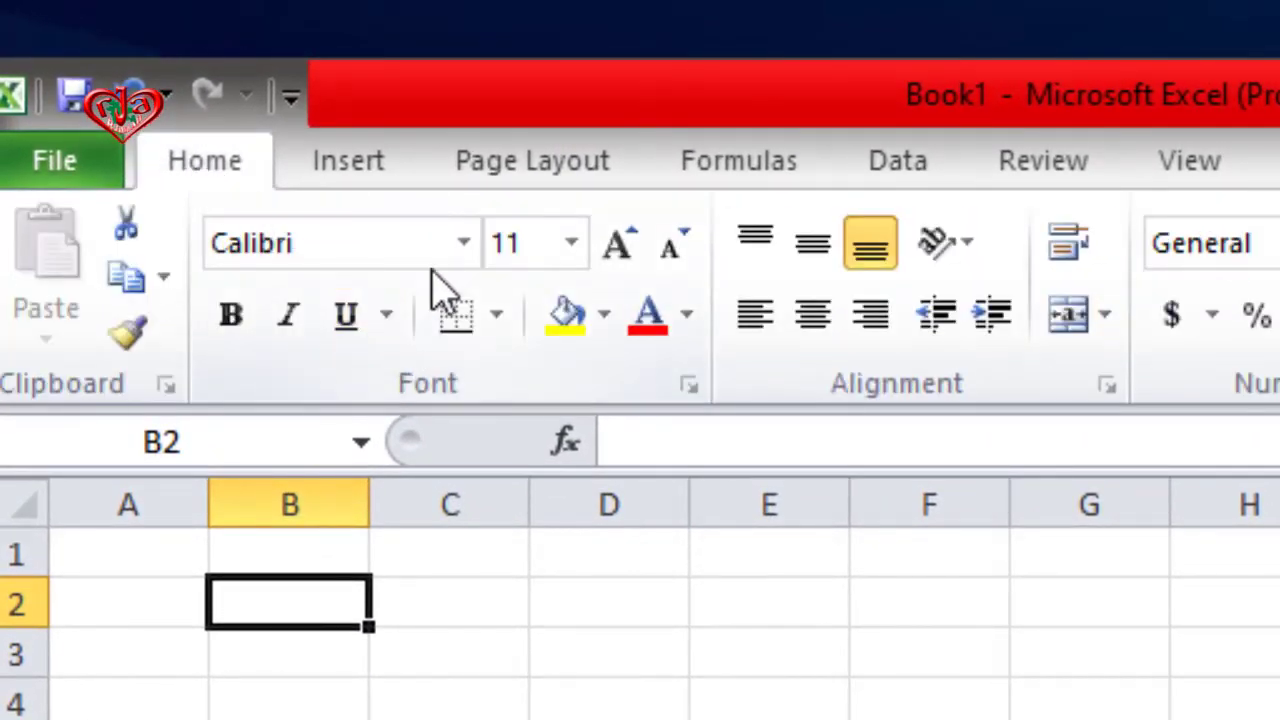
pyautogui.click(368, 243)
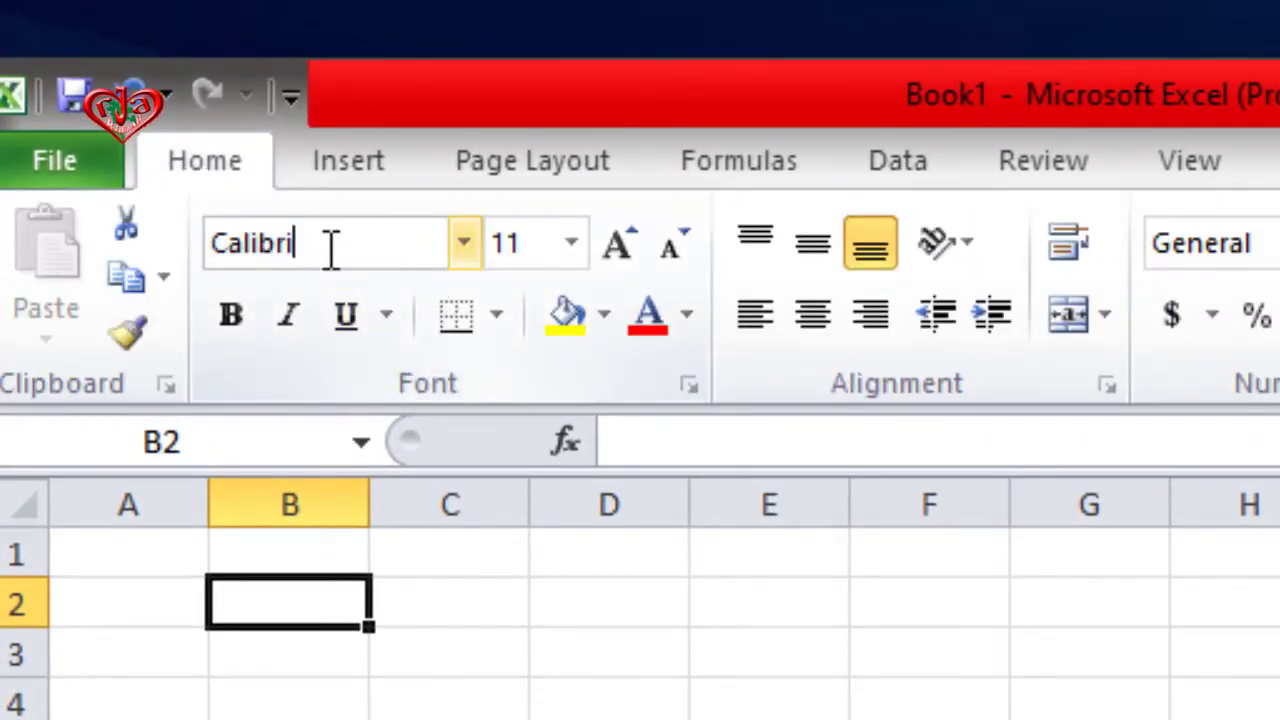
pyautogui.click(463, 255)
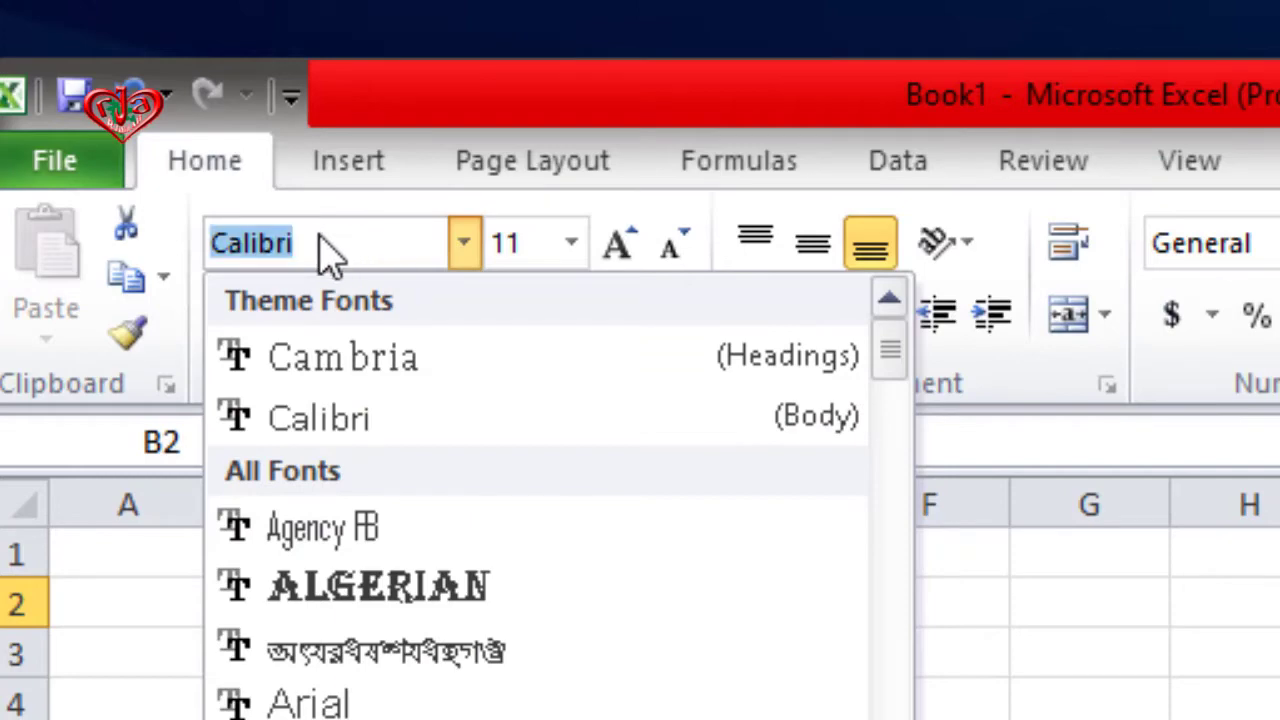
pyautogui.write('Times New Roman')
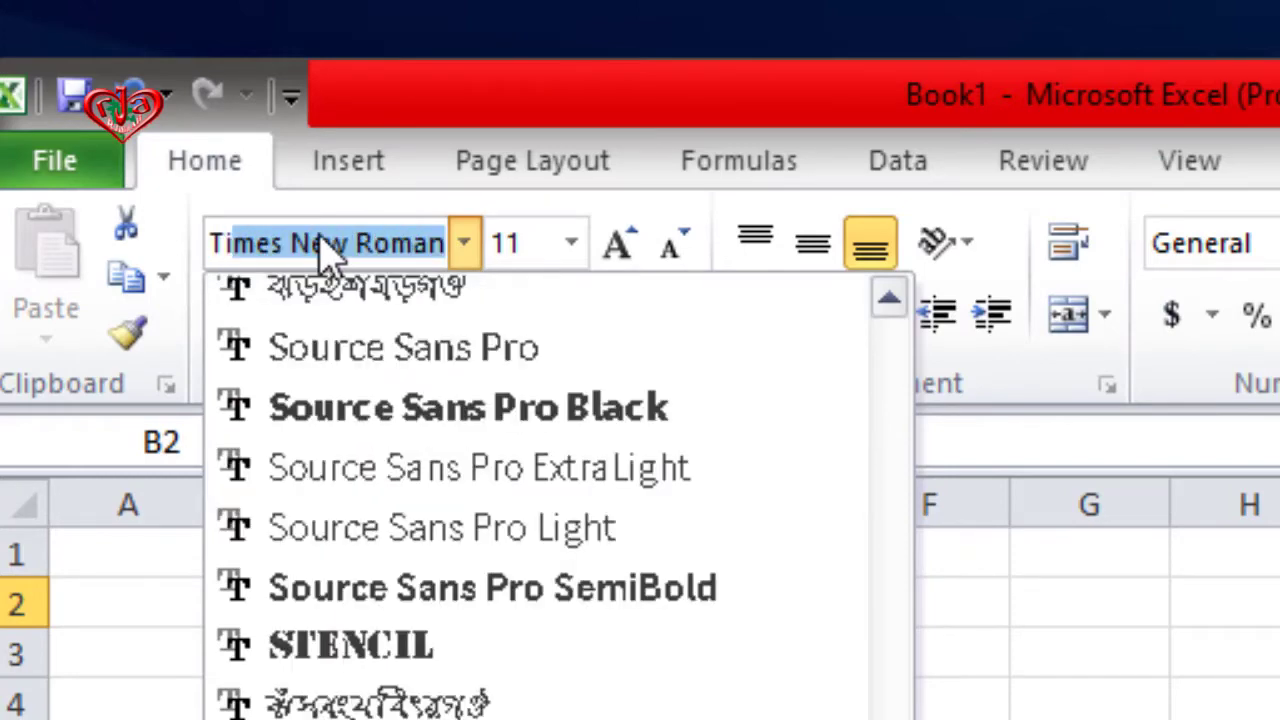
pyautogui.press('Return')
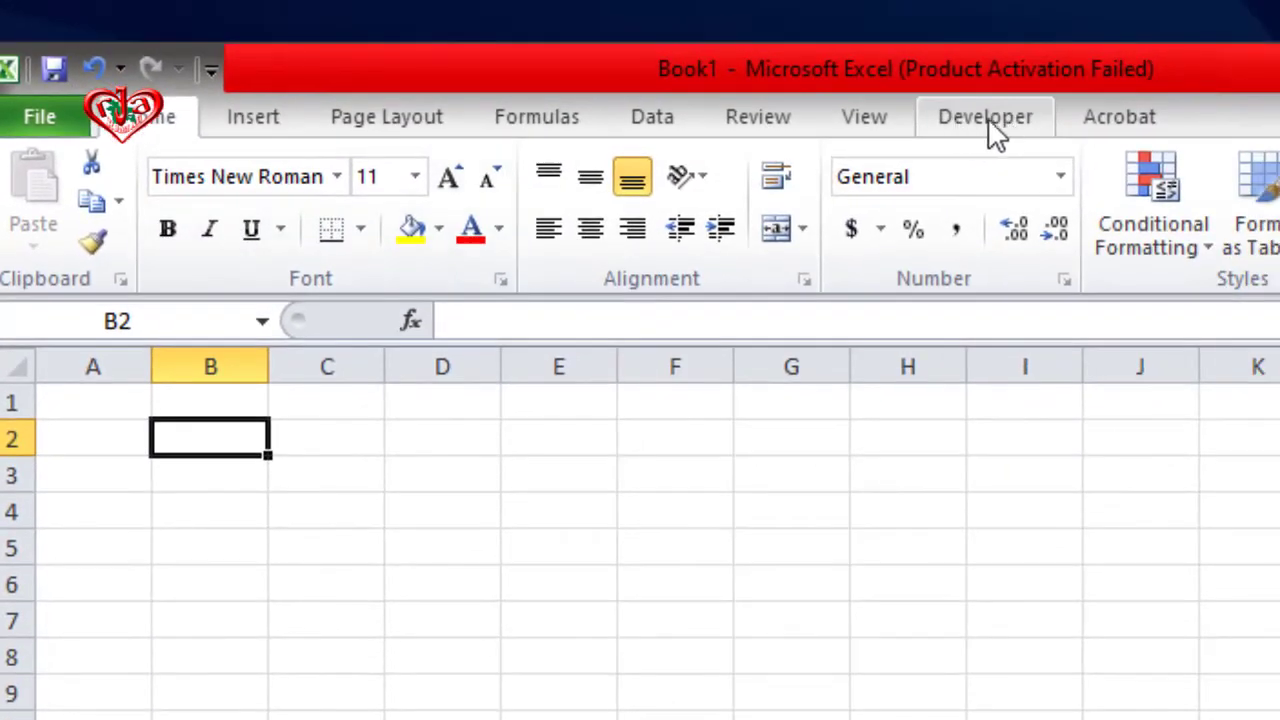
# - Stop recording the English macro and select cell E5 for testing
pyautogui.click(992, 128)
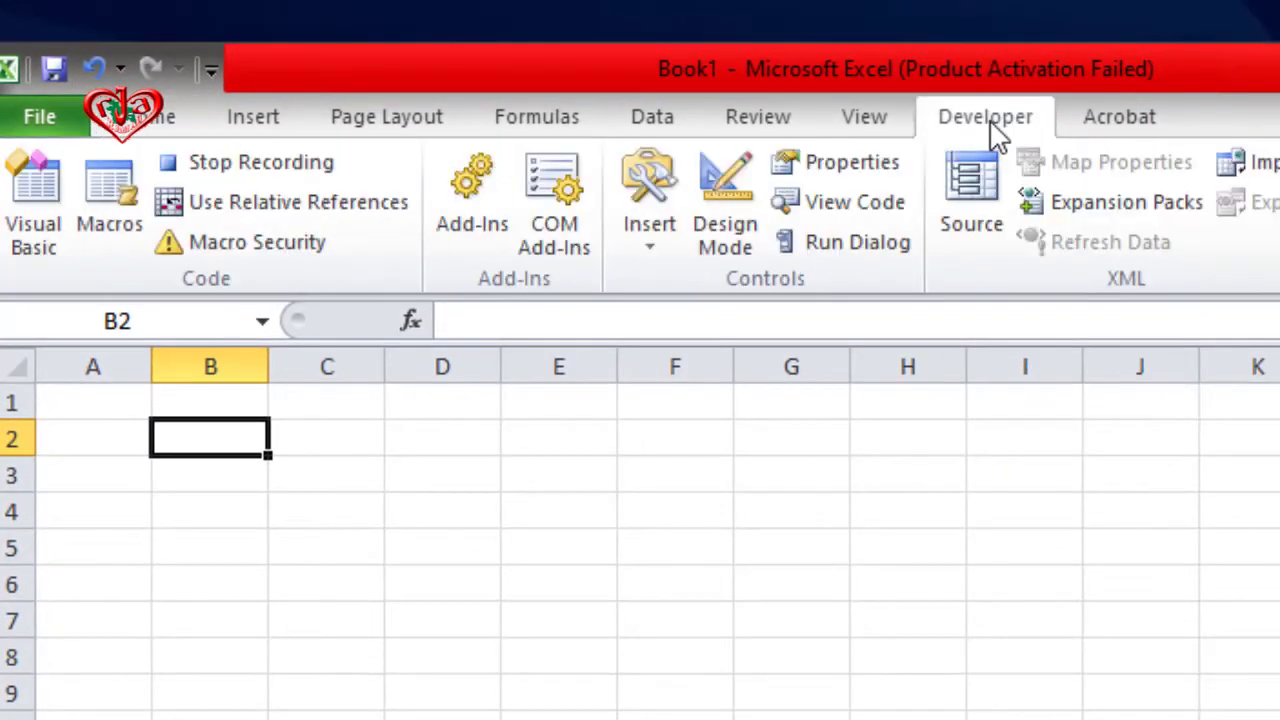
pyautogui.click(244, 168)
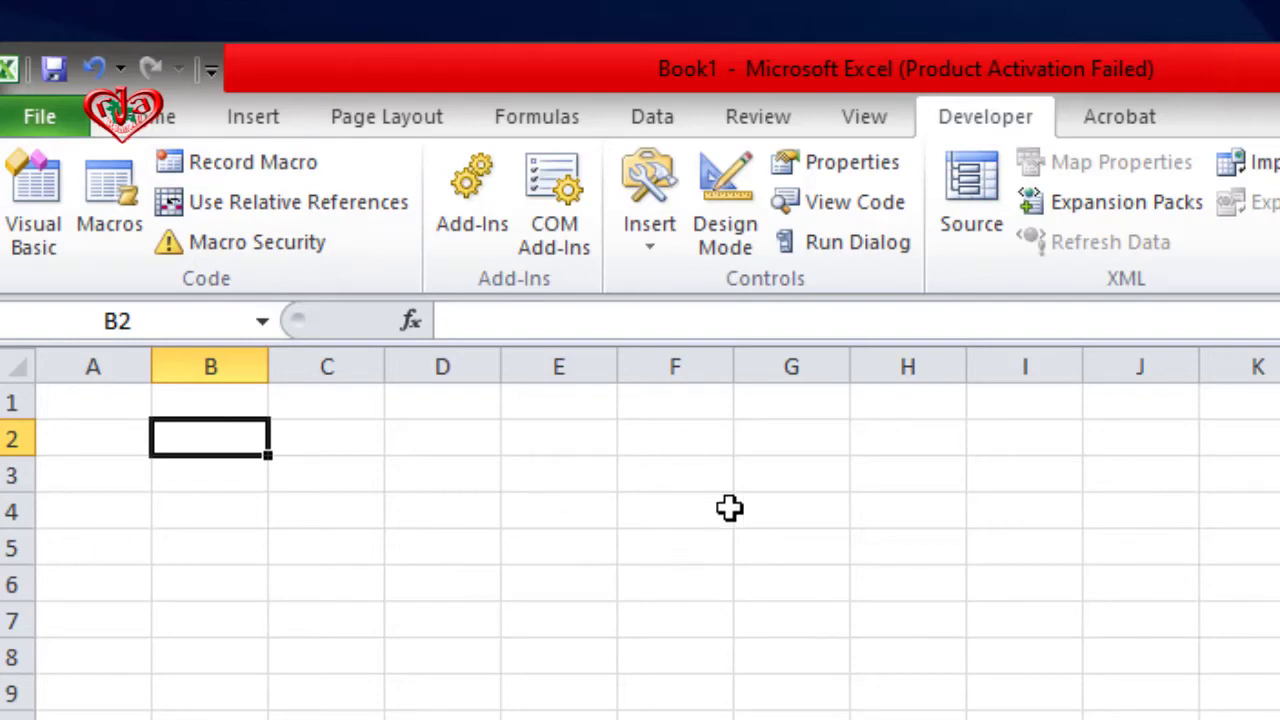
pyautogui.click(563, 536)
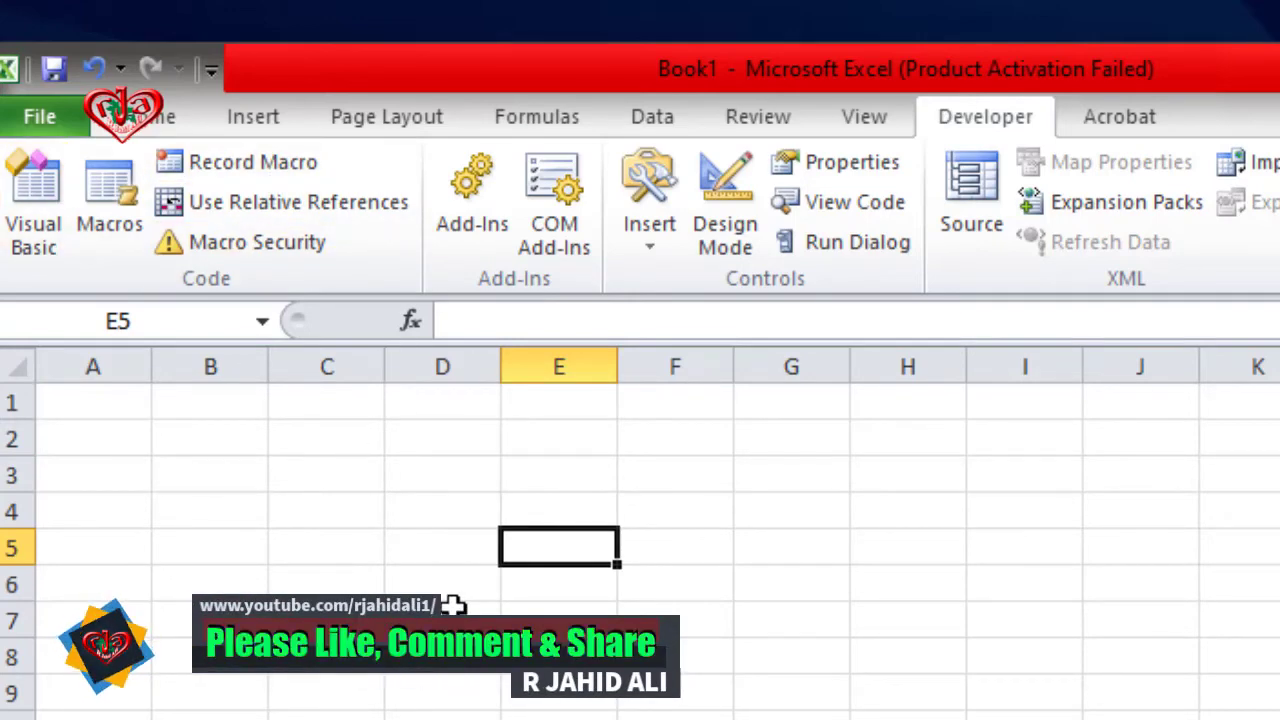
# - Run the Bangla macro from the Macros list
pyautogui.click(109, 196)
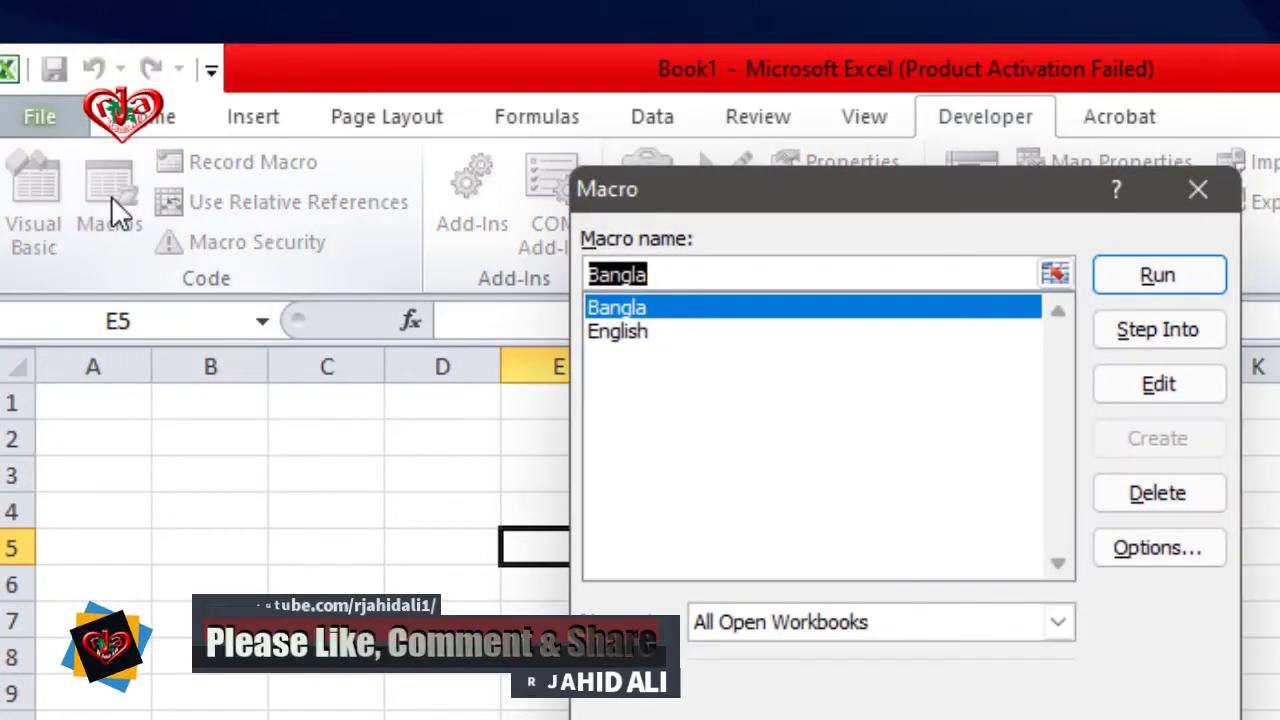
pyautogui.click(971, 275)
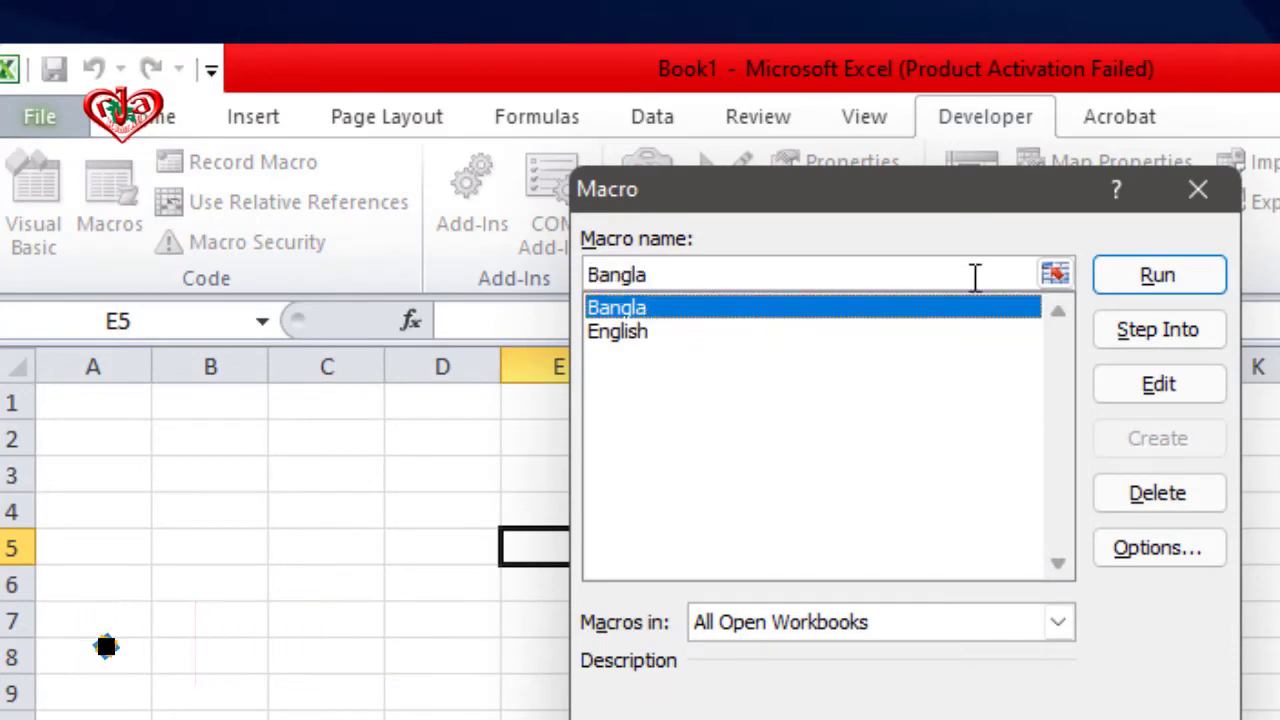
pyautogui.click(1155, 280)
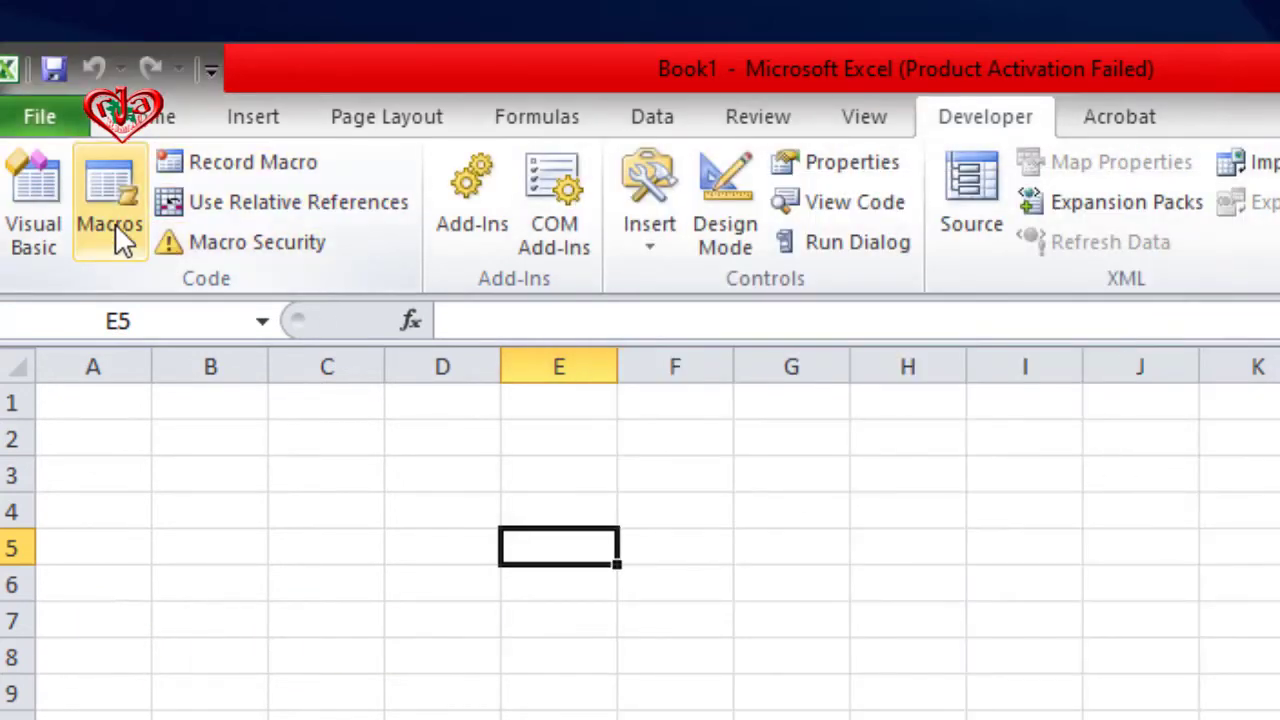
# - Run the English macro from the Macros list
pyautogui.click(112, 220)
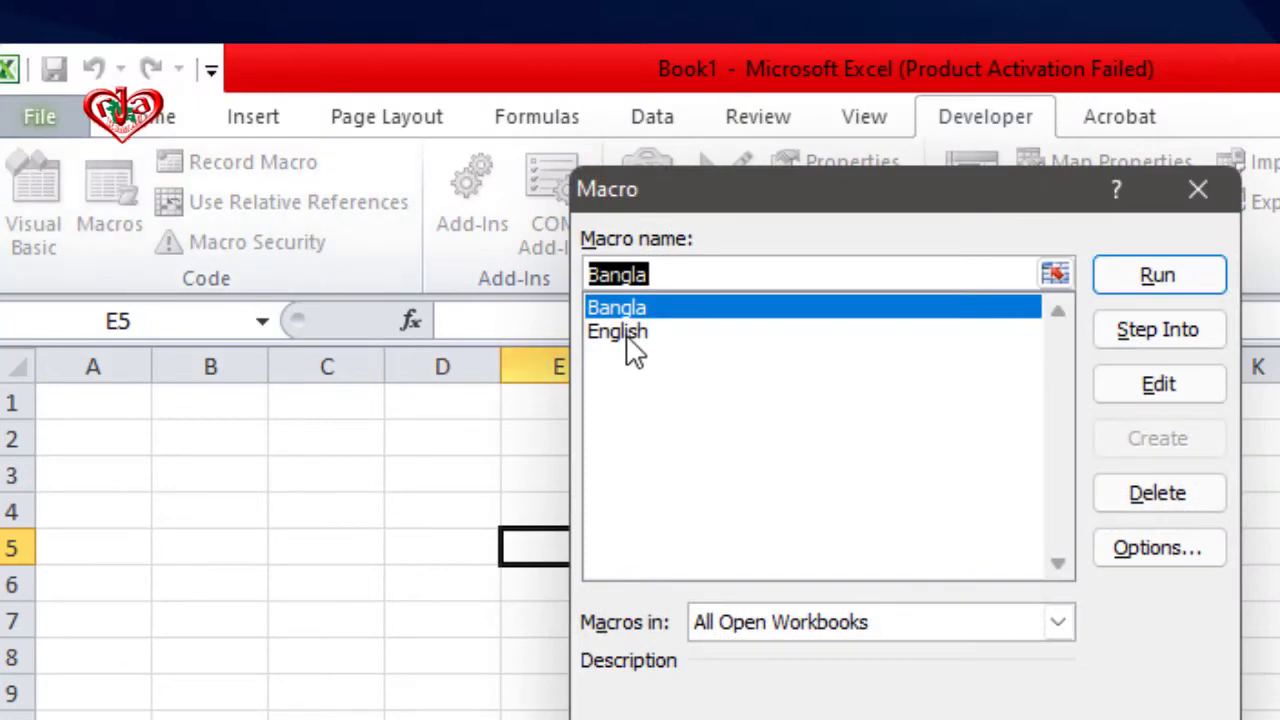
pyautogui.click(628, 335)
pyautogui.click(1157, 276)
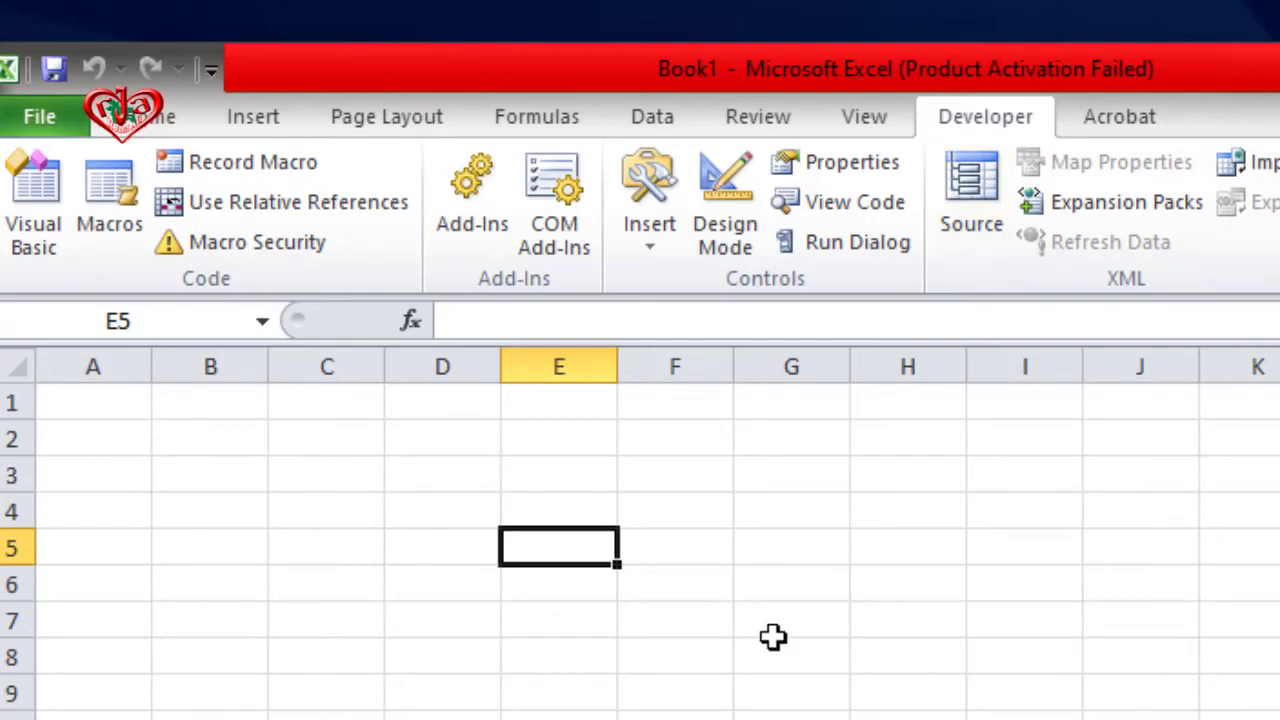
# - Check on the Home tab that cell D3's font is Calibri, then select cell G5
pyautogui.click(969, 601)
pyautogui.click(414, 484)
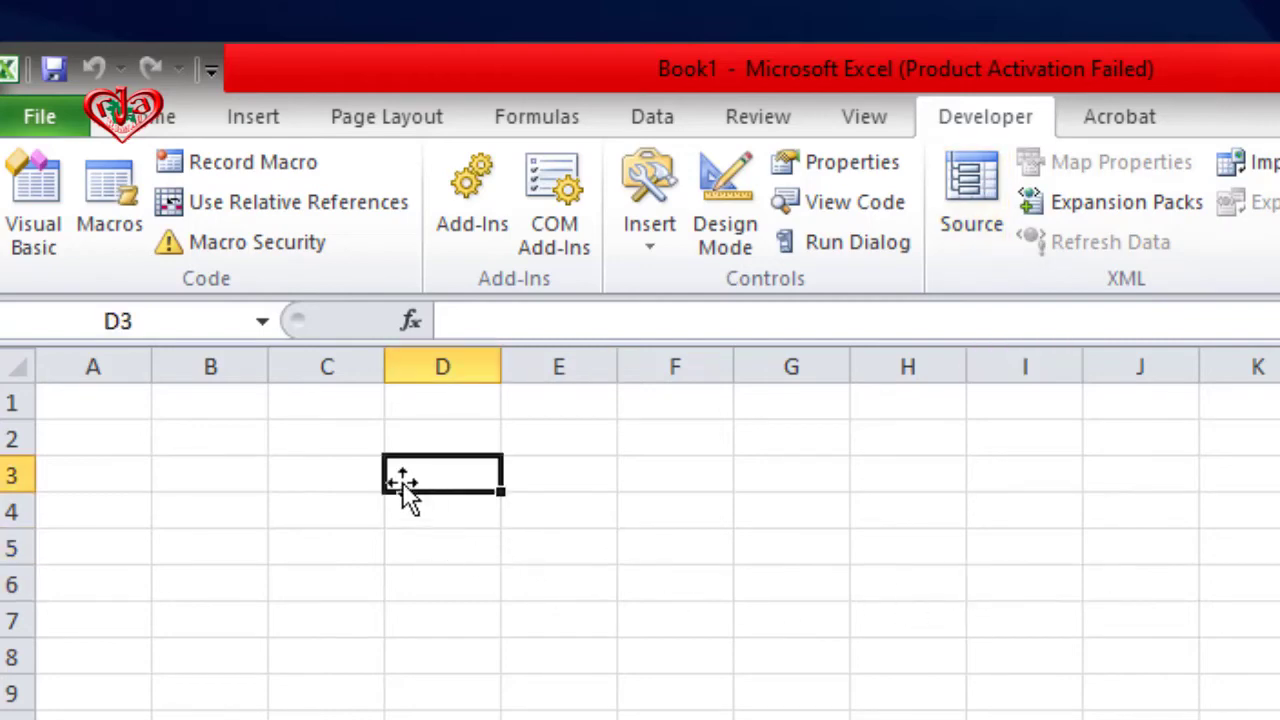
pyautogui.click(166, 122)
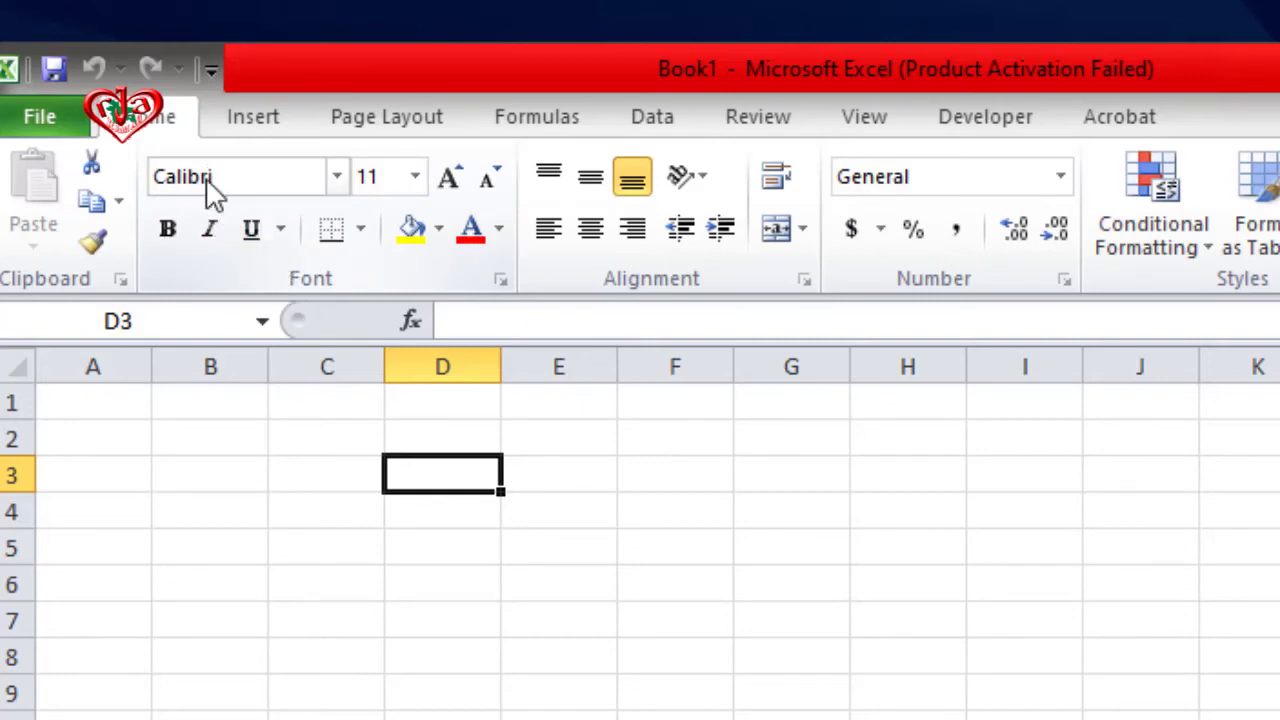
pyautogui.click(208, 182)
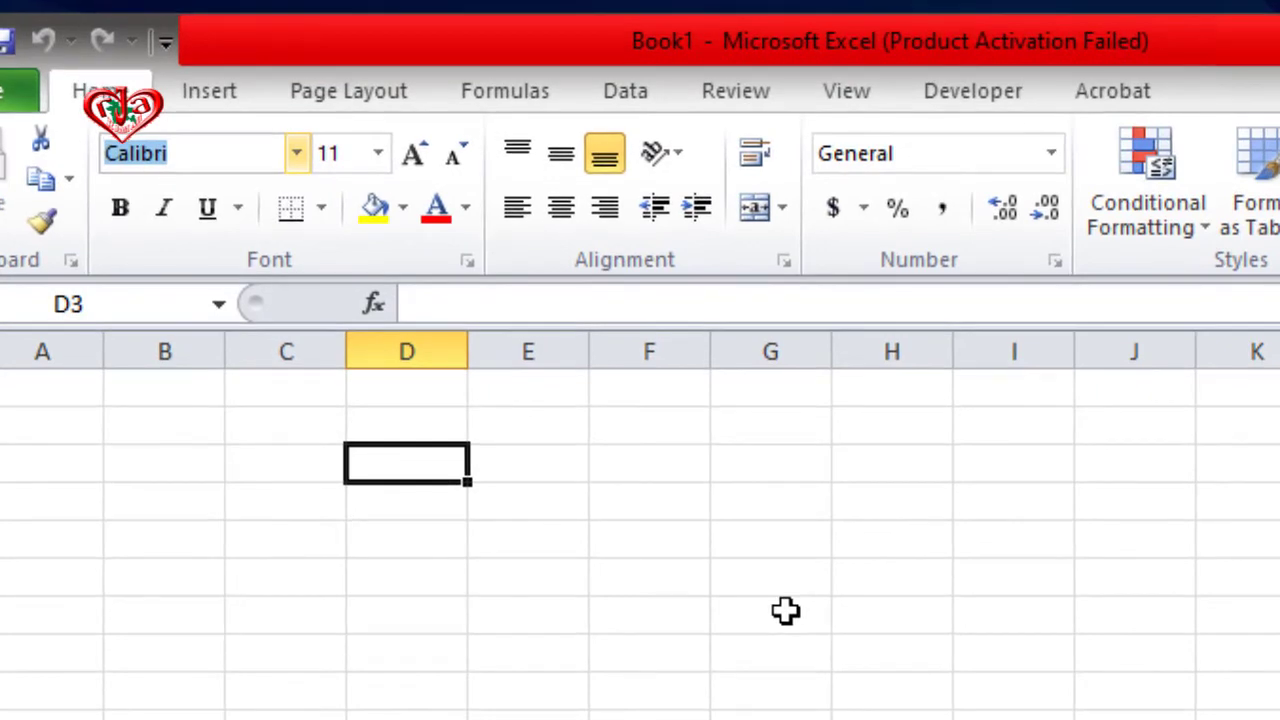
pyautogui.click(794, 537)
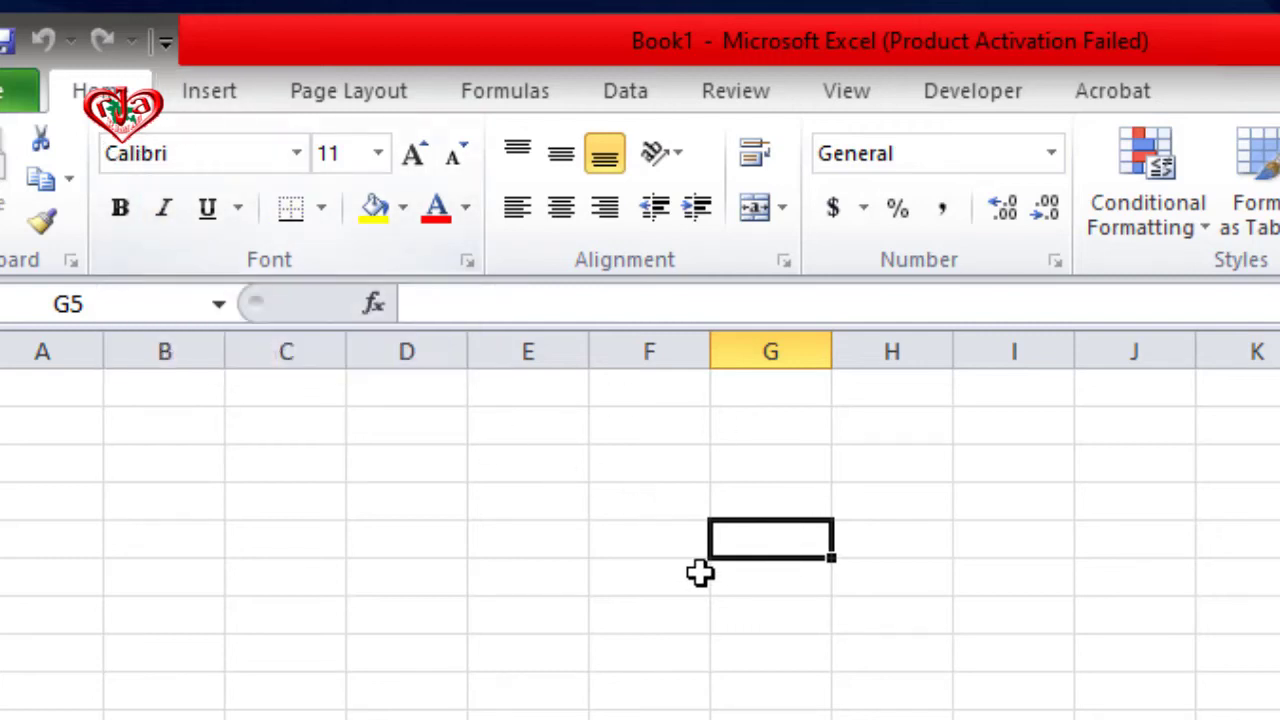
# - Enter 'ca' in G5 and apply the SutonnyMJ, then Times New Roman, macro shortcuts
pyautogui.write('ca')
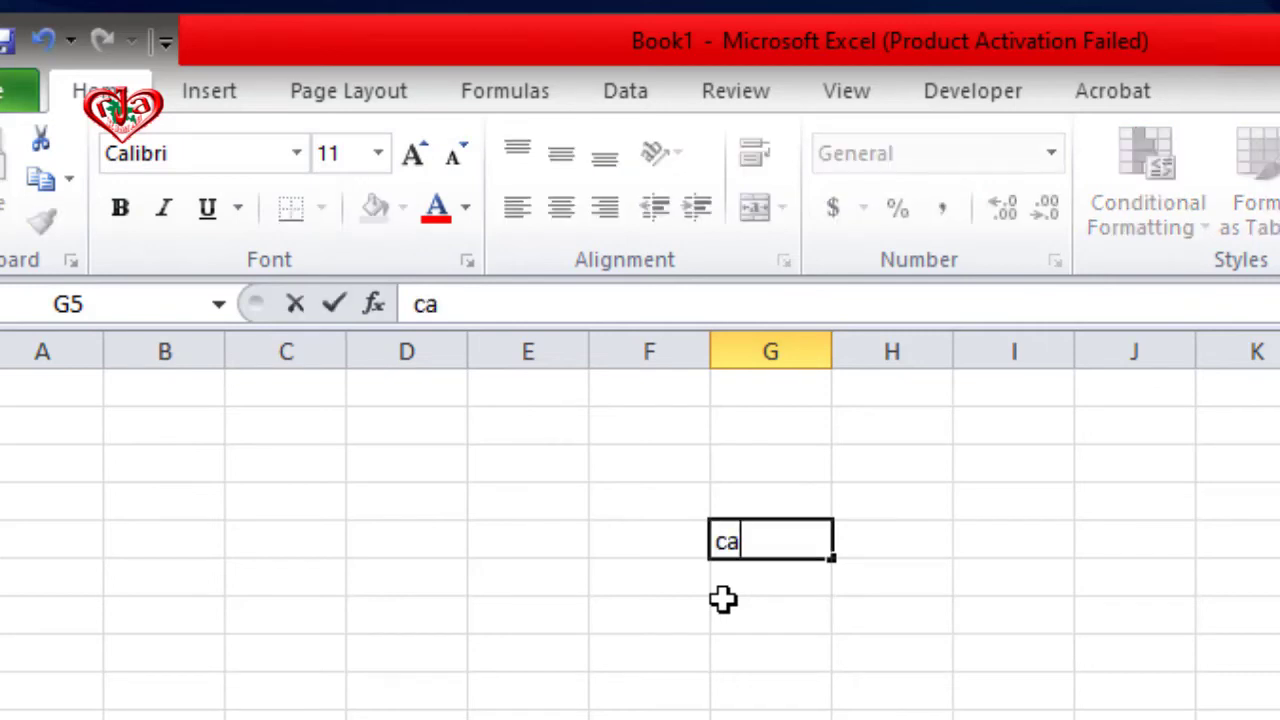
pyautogui.click(707, 502)
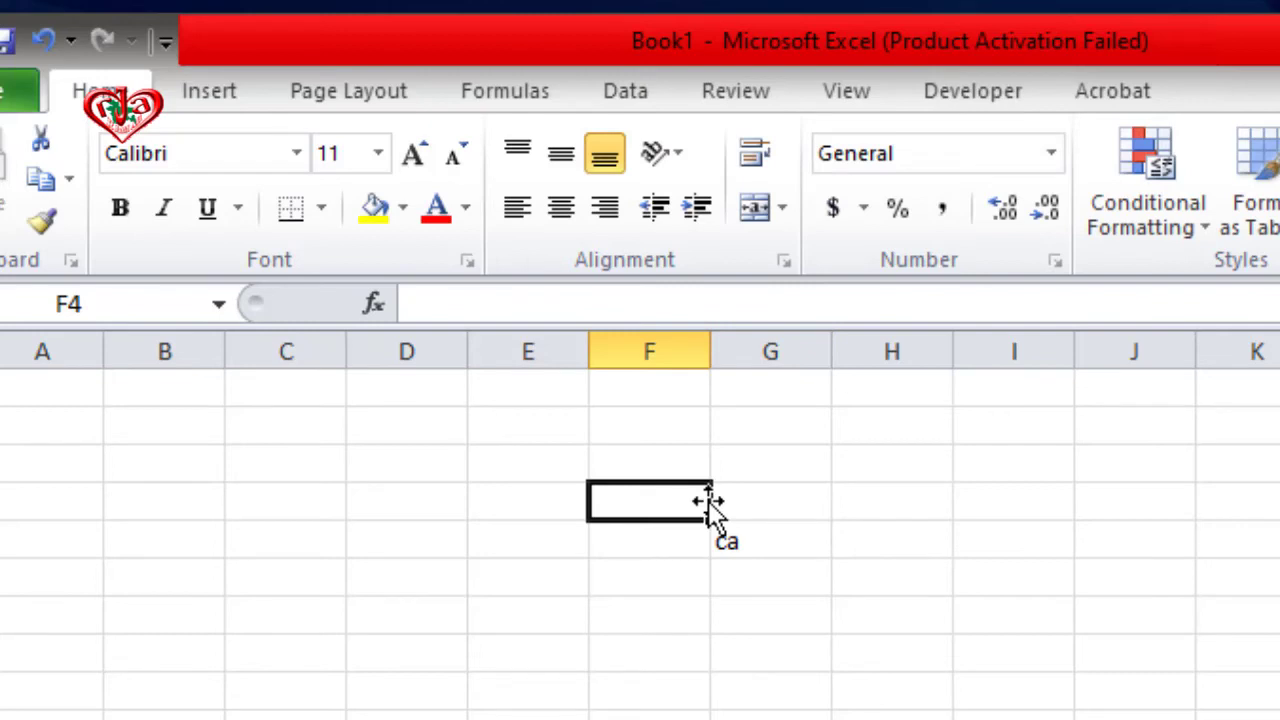
pyautogui.hotkey('ctrl', 'alt', 'b')
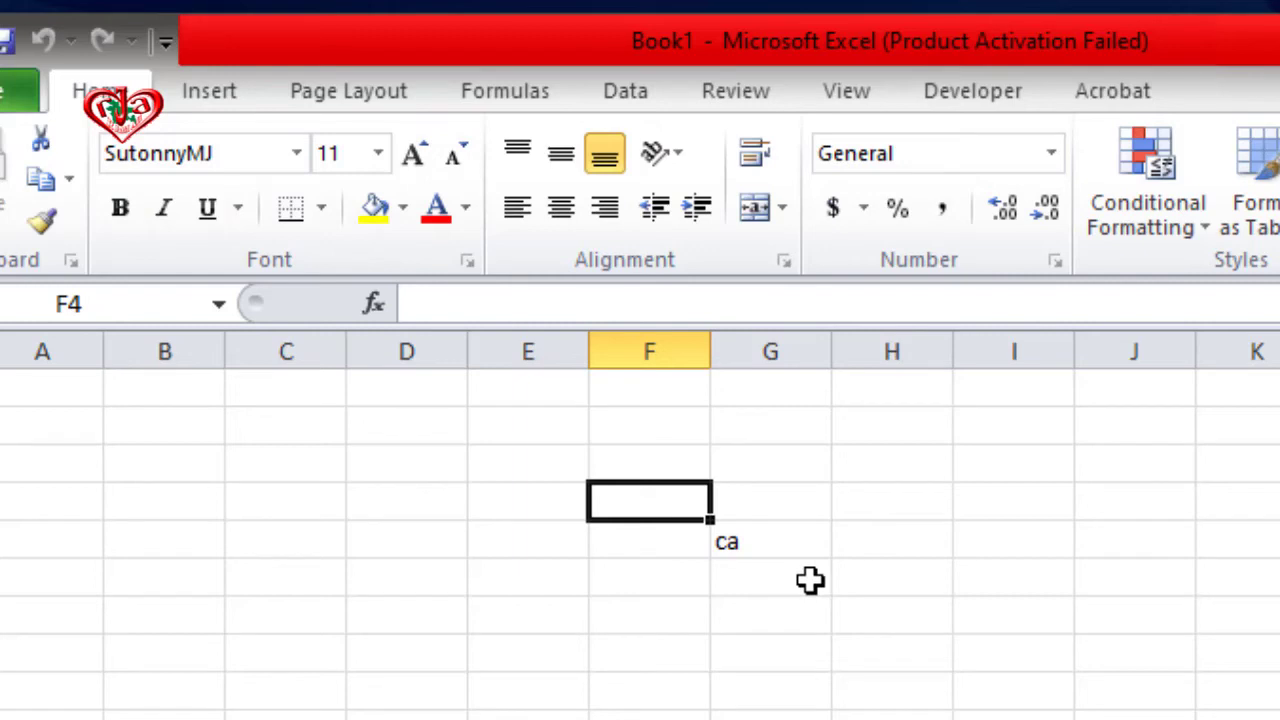
pyautogui.hotkey('ctrl', 'alt', 'b')
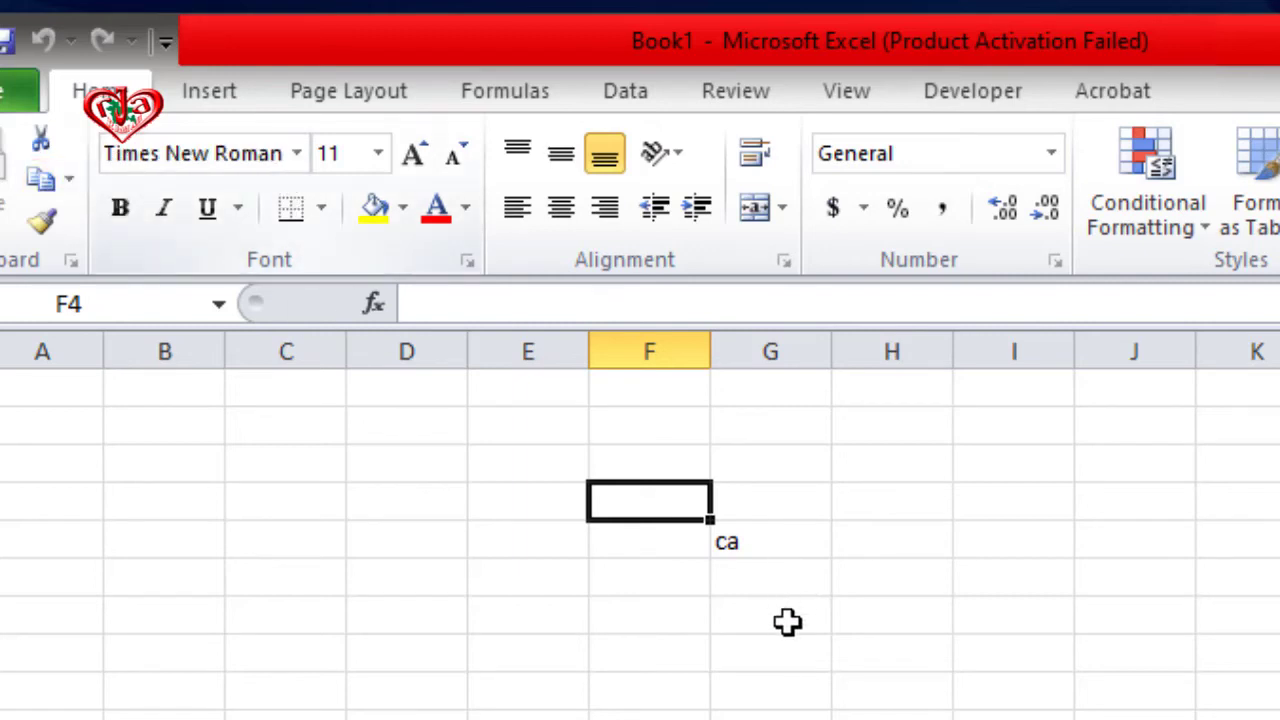
# - Check the fonts of several cells around the sheet, ending on I3
pyautogui.click(460, 615)
pyautogui.click(955, 585)
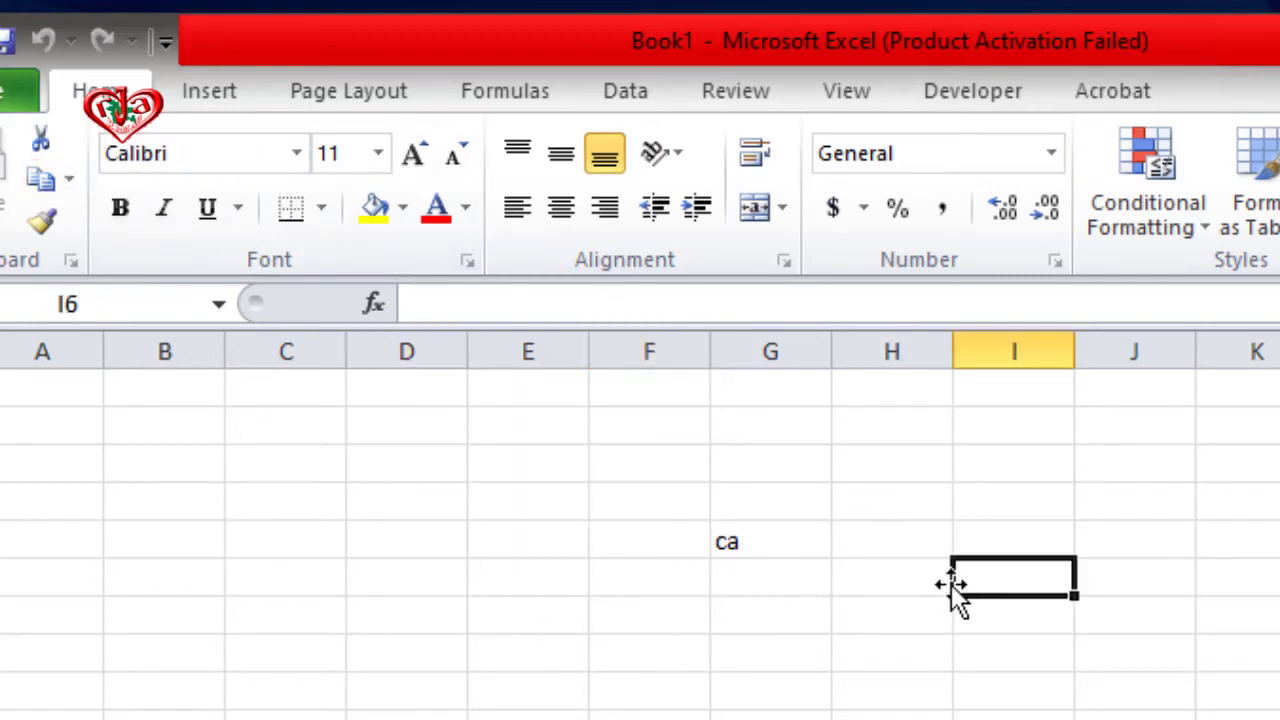
pyautogui.click(189, 463)
pyautogui.click(406, 620)
pyautogui.click(890, 650)
pyautogui.click(1124, 588)
pyautogui.click(982, 452)
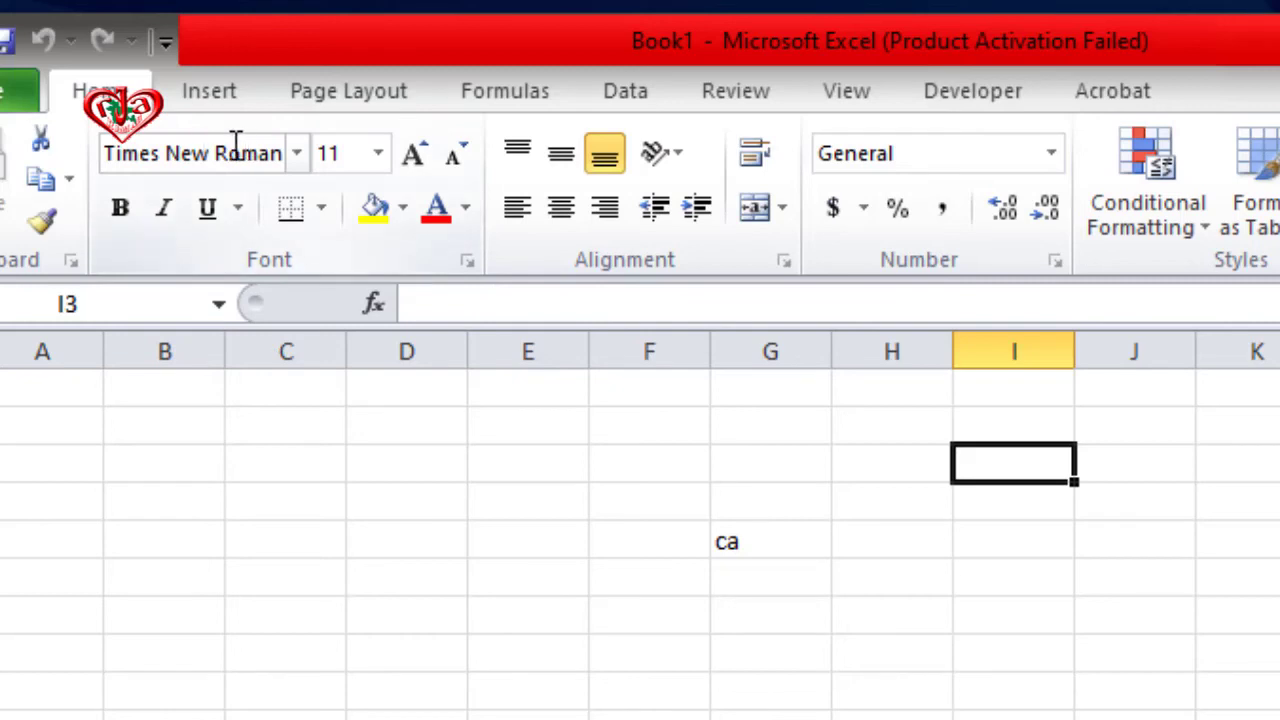
pyautogui.click(948, 648)
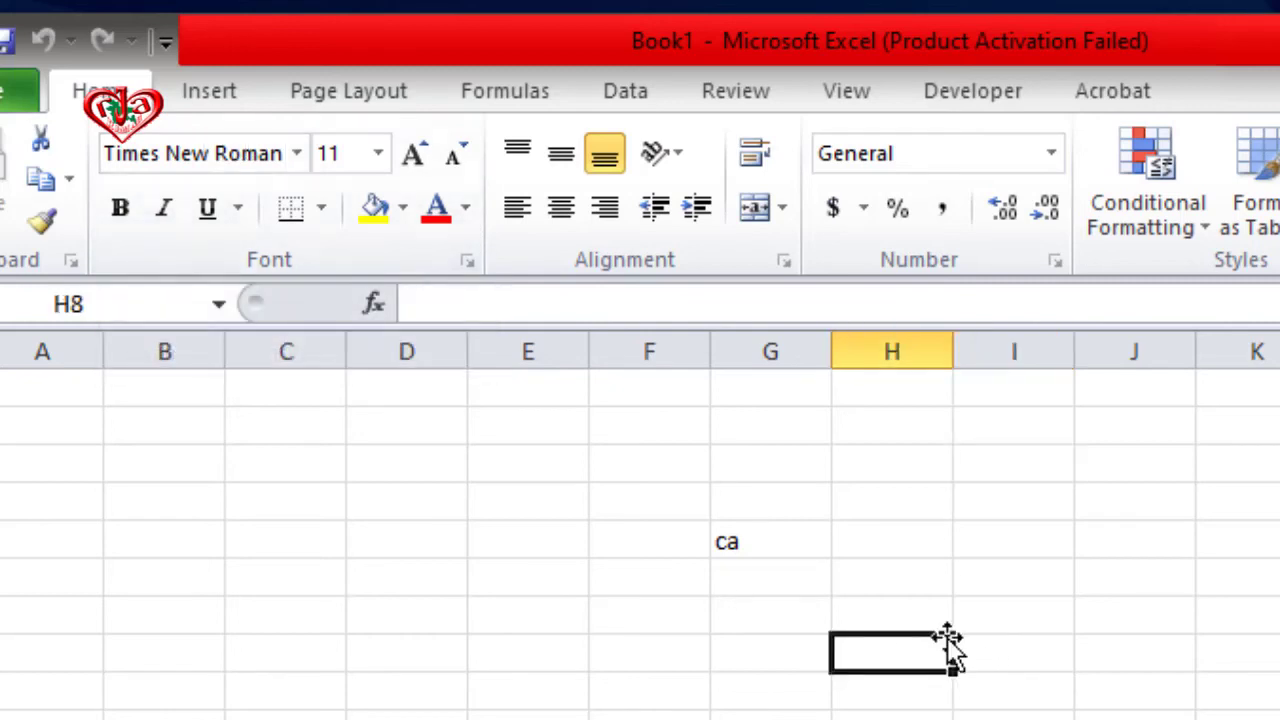